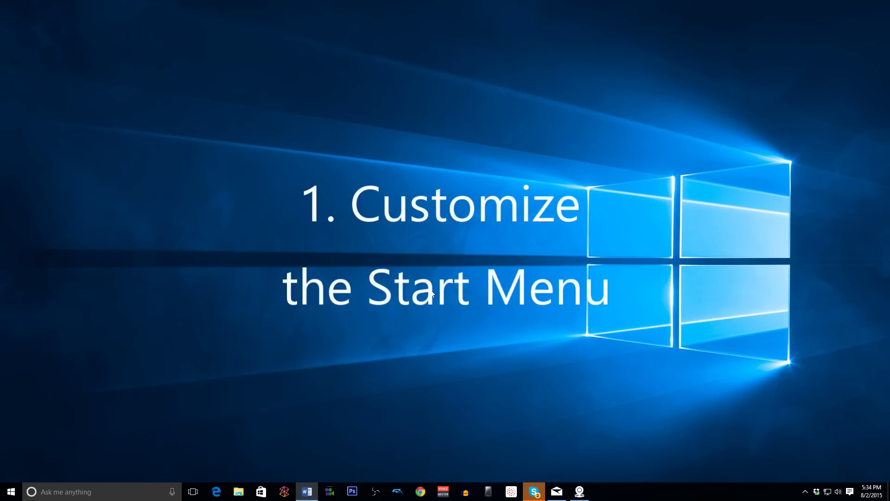
Unpin the People tile from the Start menu's Your life at a glance group
click(12, 491)
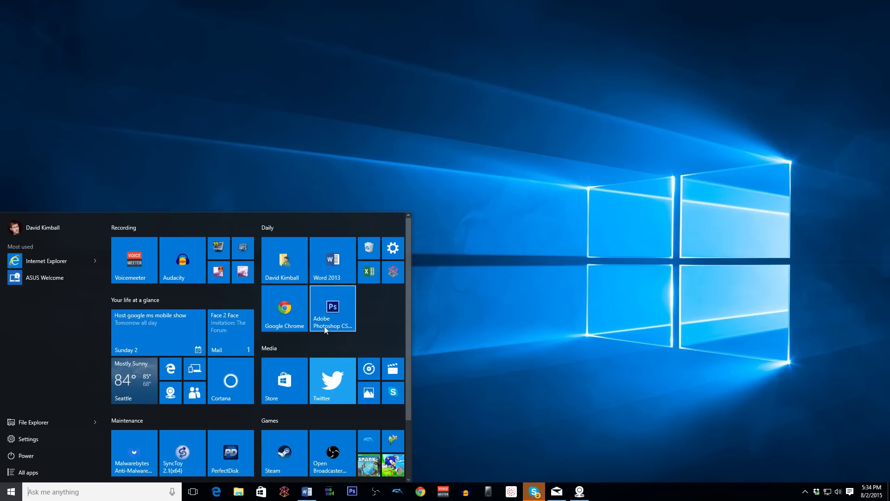
scroll(327, 341, down, 2)
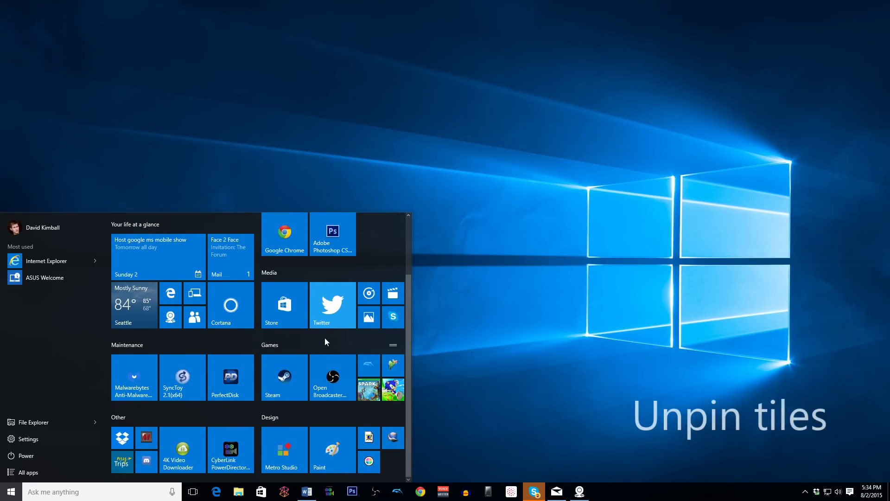
scroll(325, 339, up, 2)
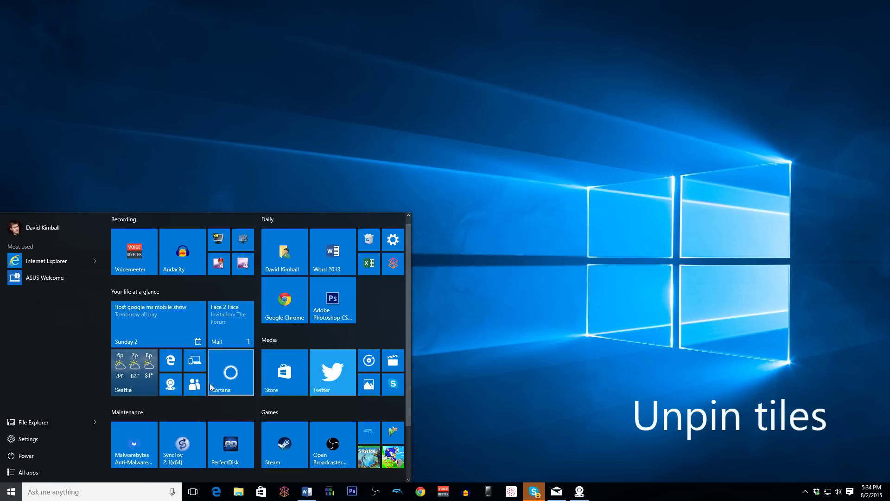
right_click(196, 389)
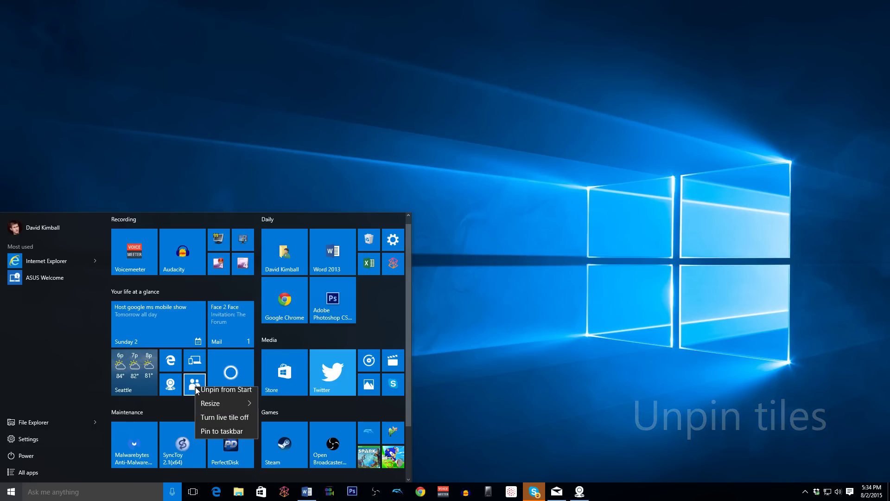
click(214, 394)
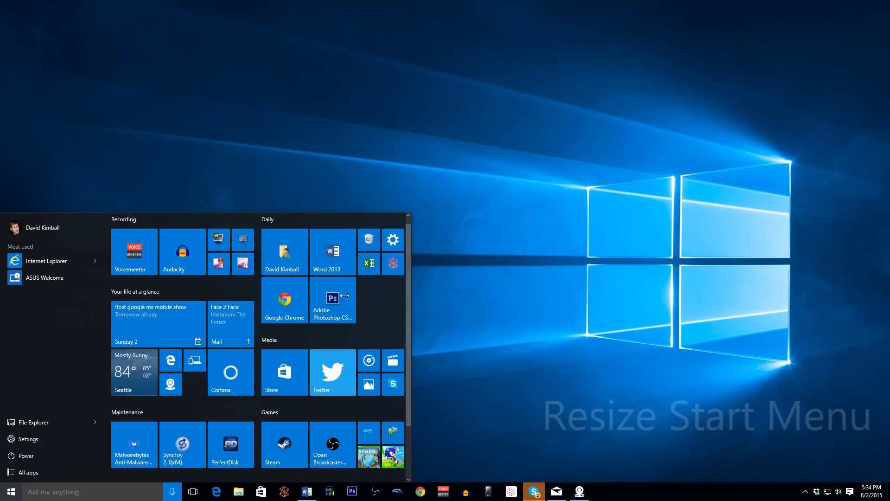
drag(345, 296, 252, 298)
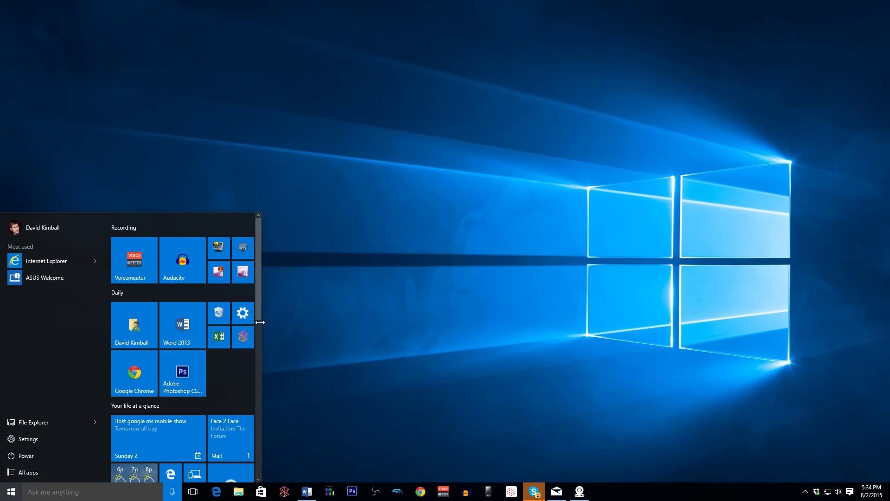
drag(261, 323, 377, 325)
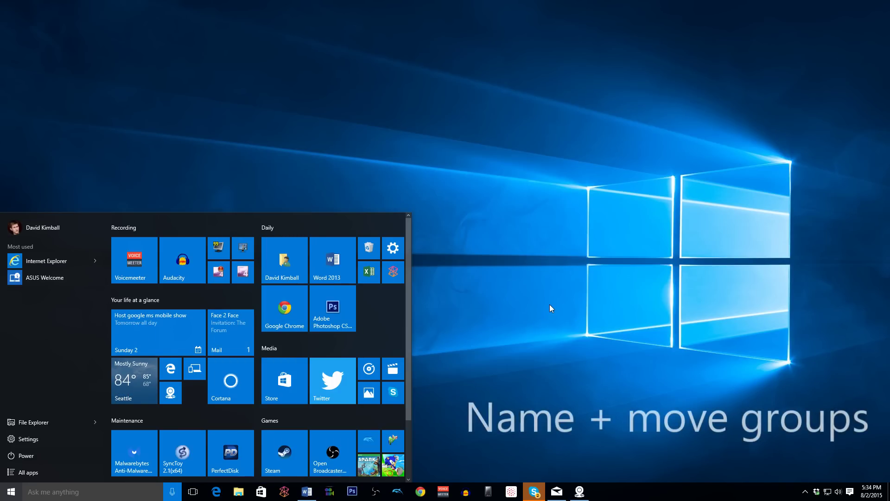
Rename the Your life at a glance group to 'Home' and drag it above Recording
click(151, 301)
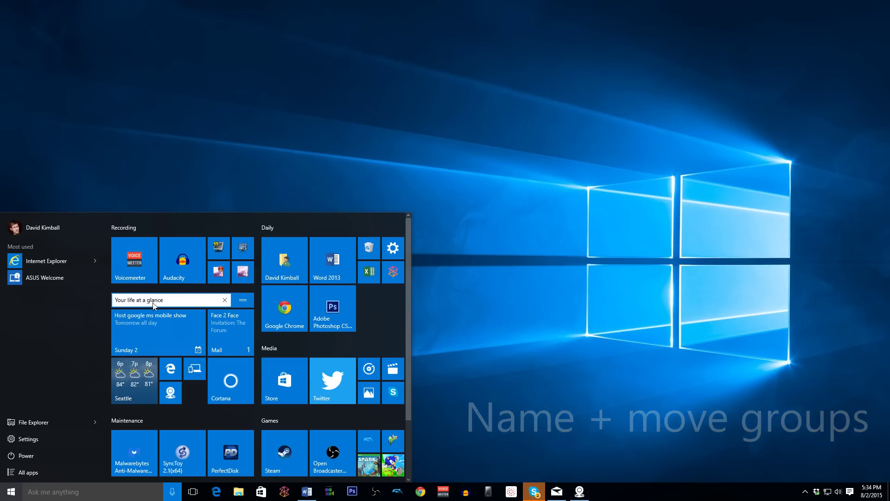
drag(172, 297, 118, 297)
text(Ho)
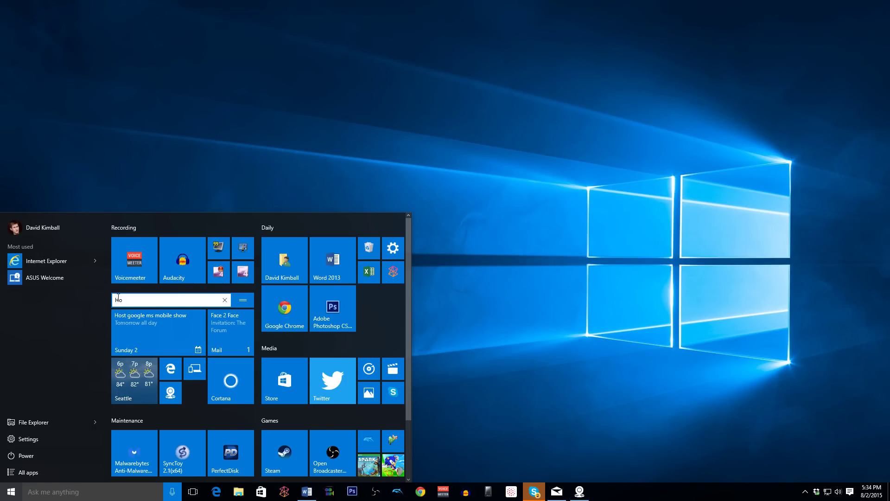
text(me)
key(Return)
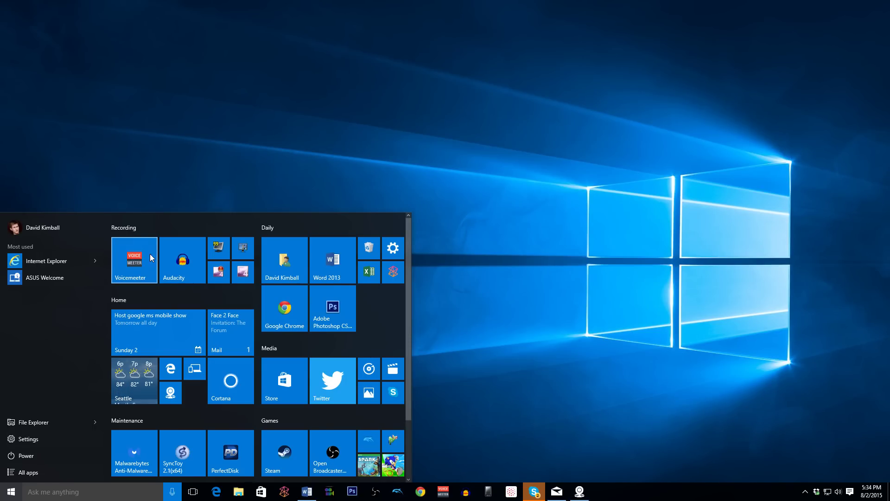
drag(244, 301, 244, 231)
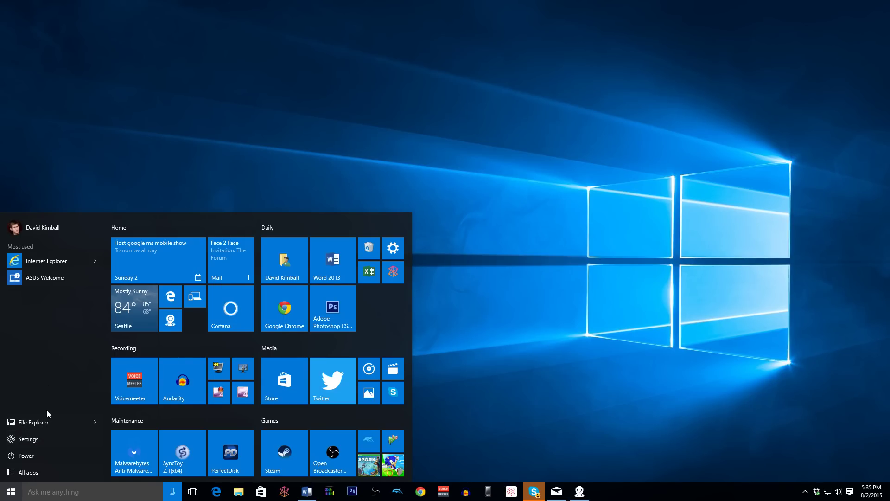
Turn on Downloads, Pictures, HomeGroup and Personal folder under Choose which folders appear on Start
click(45, 440)
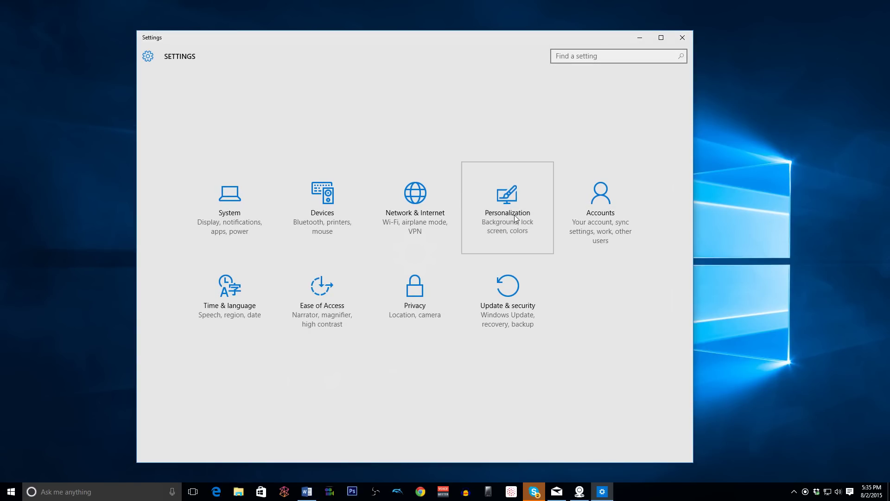
click(500, 214)
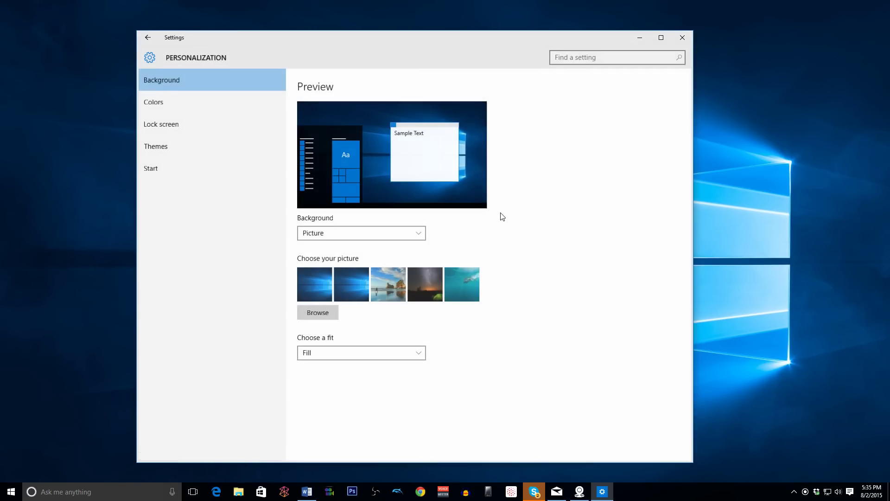
click(186, 167)
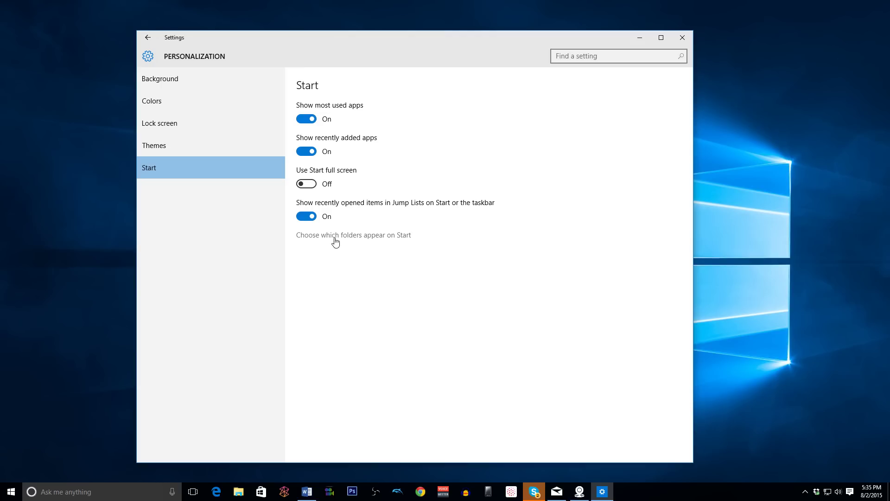
click(390, 236)
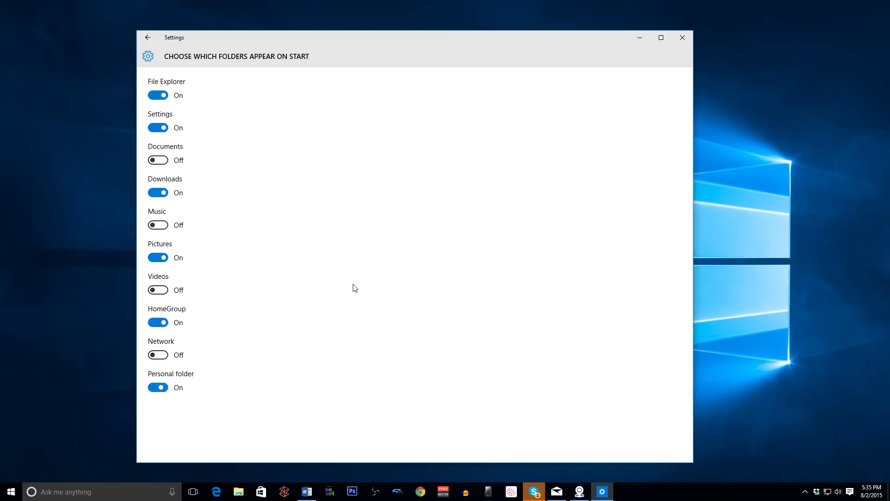
Close Settings, then open the new Personal folder shortcut from Start and close File Explorer
click(682, 38)
click(19, 491)
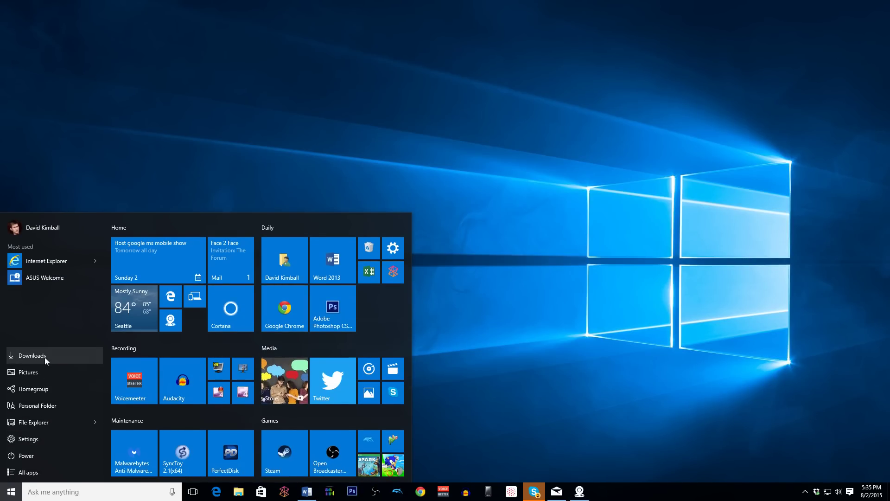
click(52, 403)
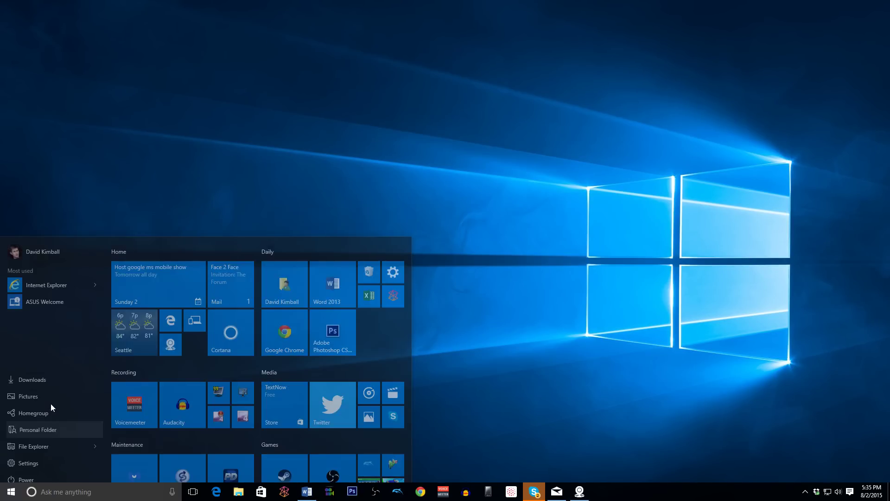
click(657, 64)
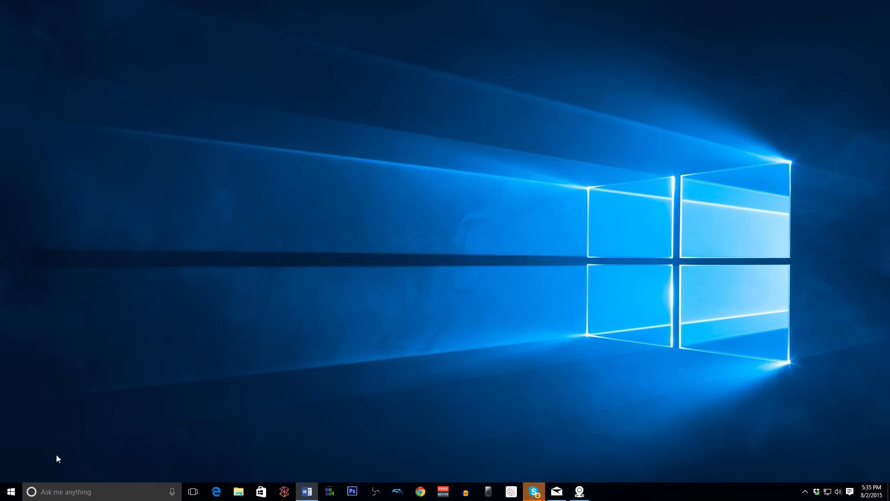
Switch the taskbar from the search box to Show Cortana icon only
right_click(35, 496)
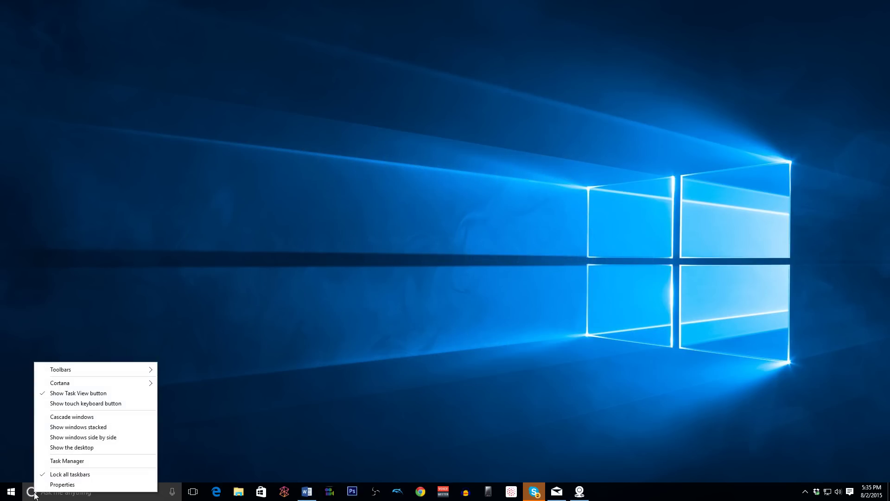
mouse_move(113, 385)
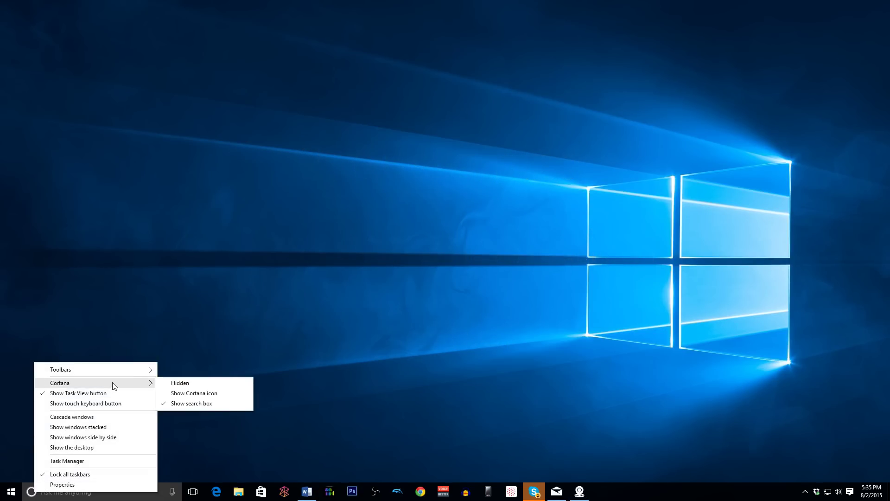
click(218, 394)
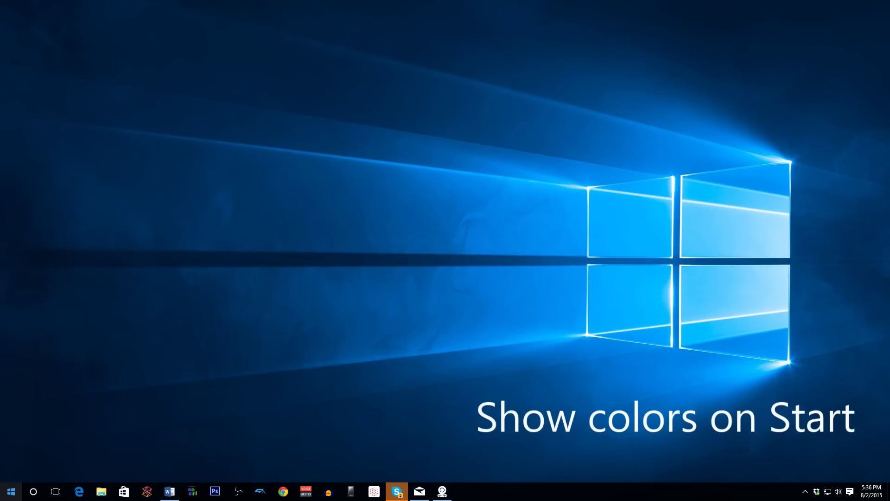
Show the accent colour on Start, taskbar and action center in Personalization > Colors
key(super)
click(40, 442)
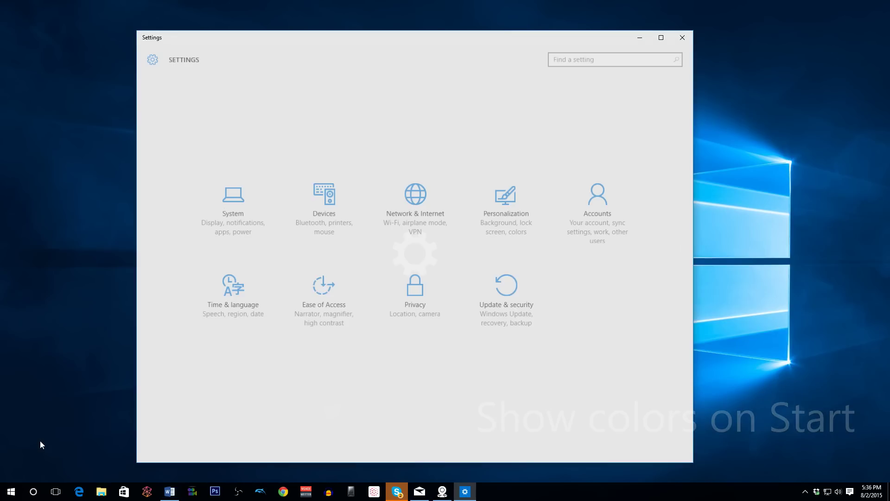
click(508, 204)
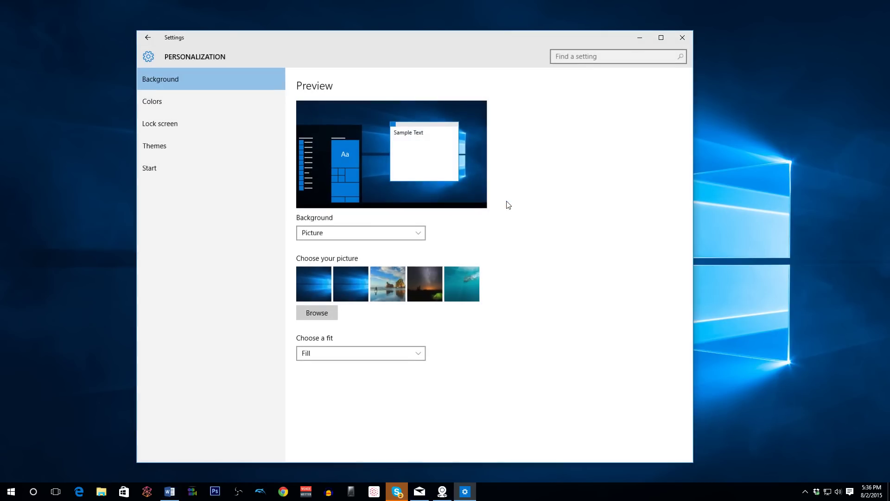
click(168, 104)
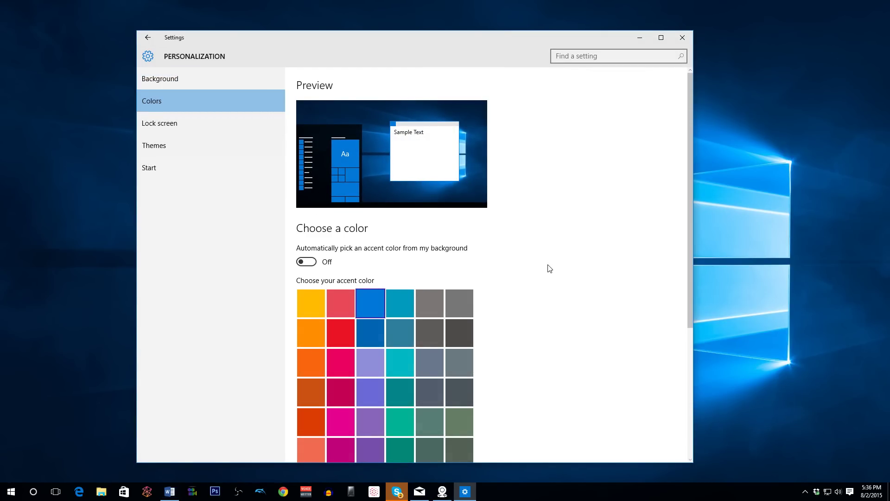
scroll(563, 282, down, 5)
key(super)
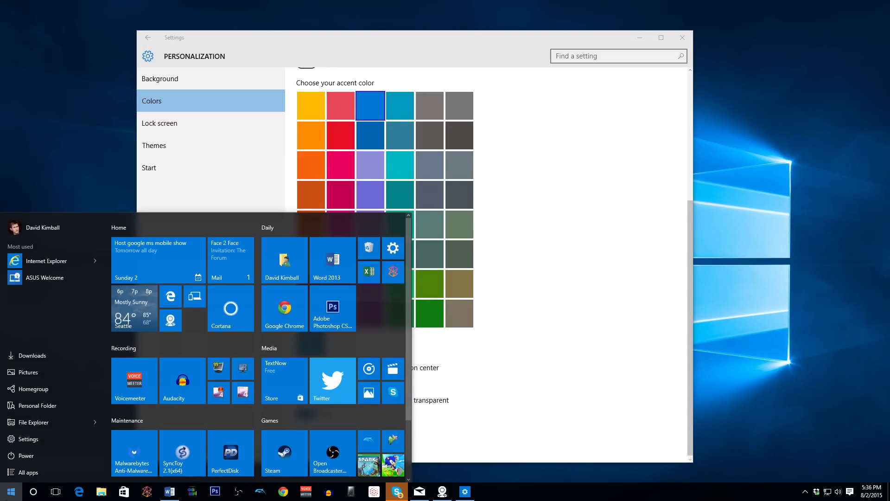
key(super)
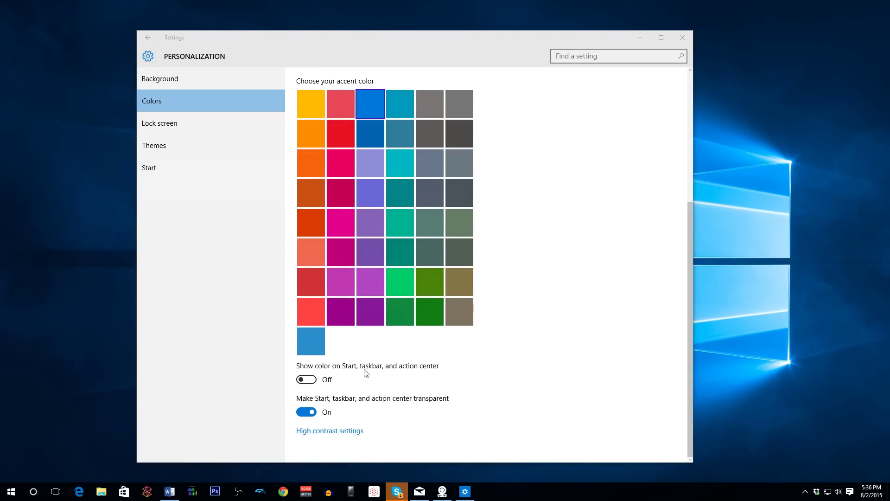
click(307, 380)
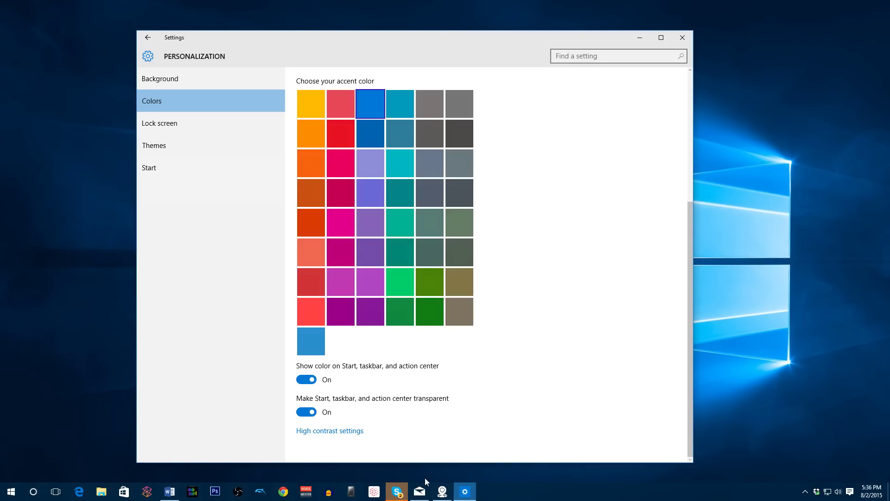
click(9, 493)
key(super)
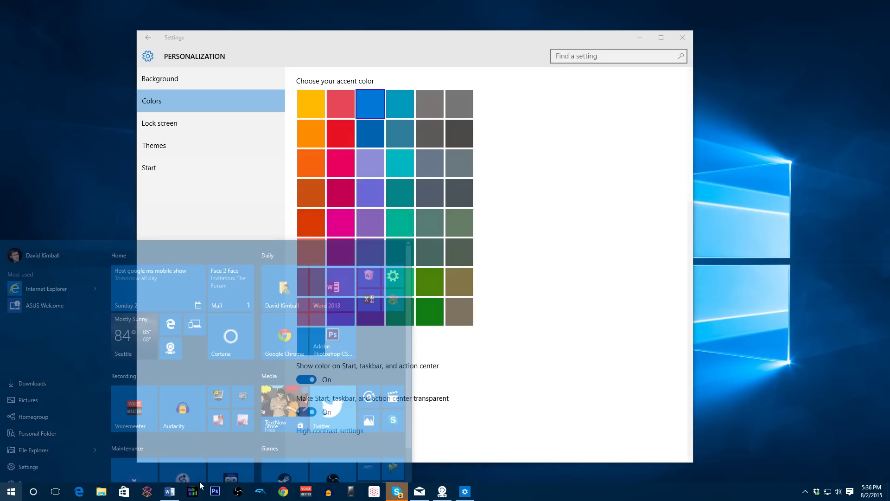
Turn transparency off, compare the Action Center, then turn transparency back on
click(851, 492)
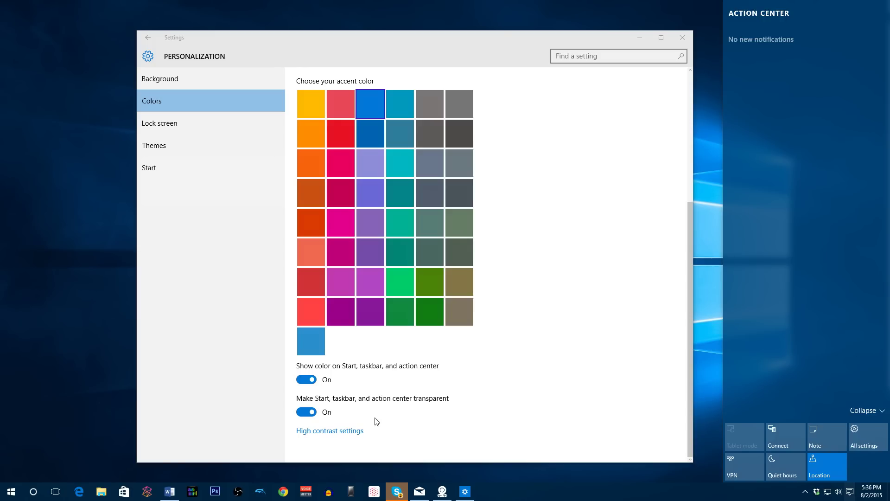
click(331, 415)
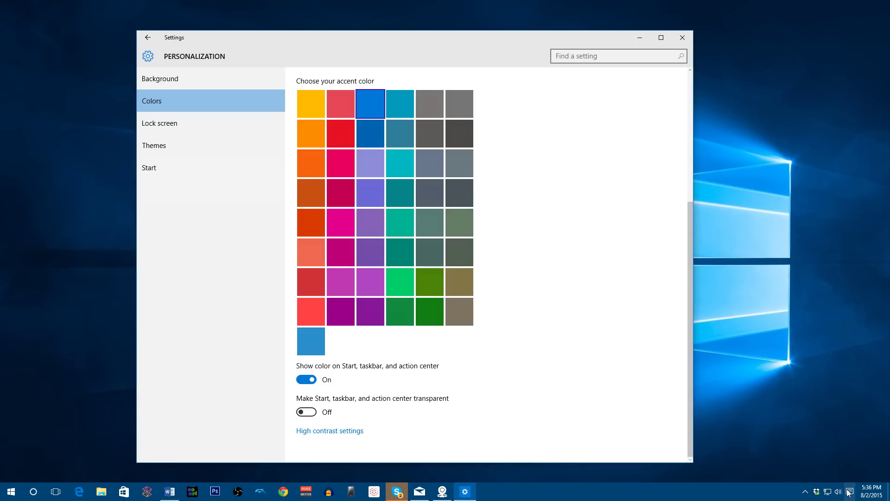
click(848, 493)
click(309, 414)
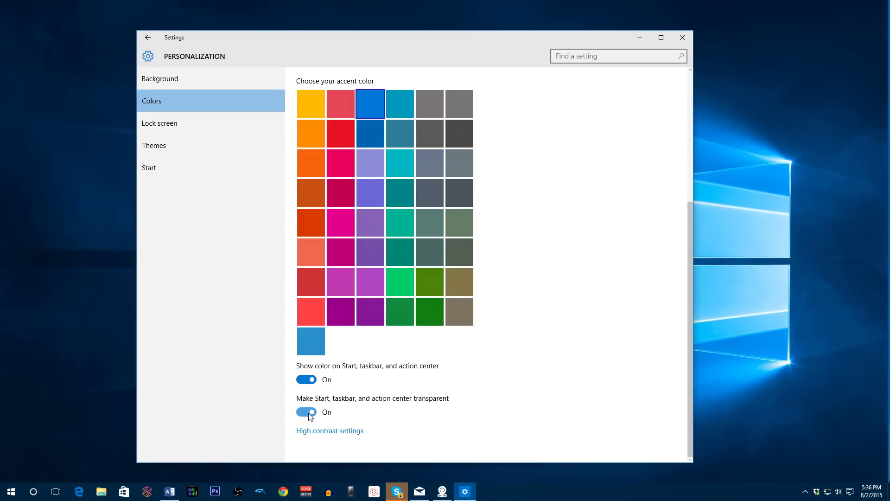
Set Quiet hours as the first quick action in System > Notifications & actions
click(683, 39)
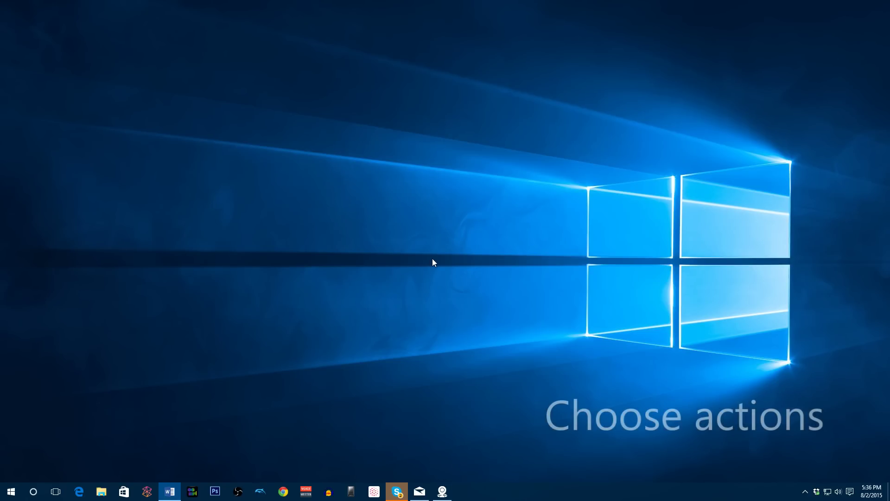
click(850, 491)
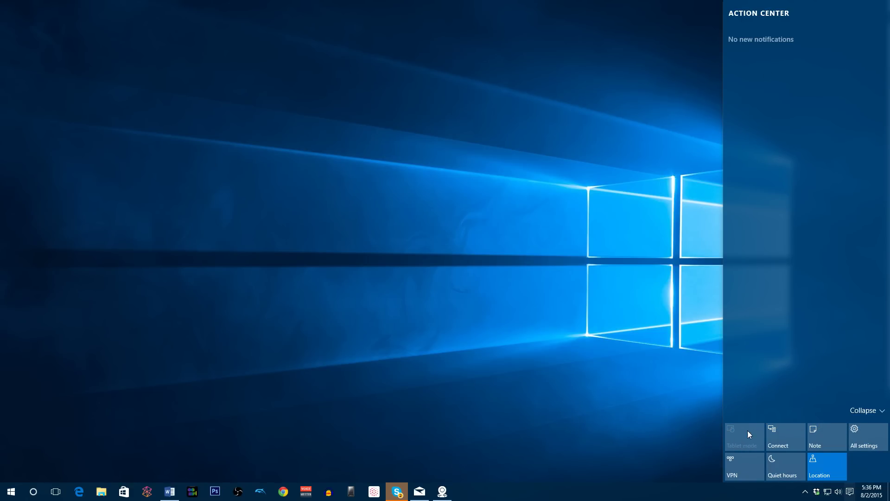
click(858, 438)
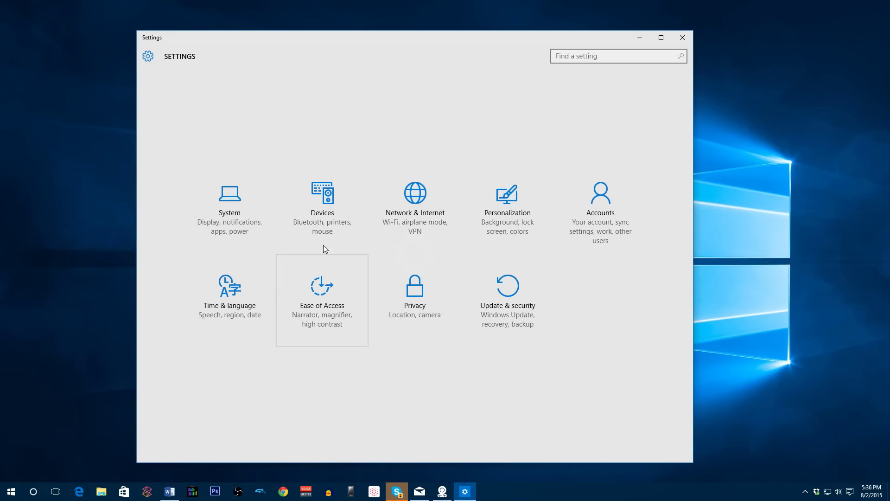
click(249, 205)
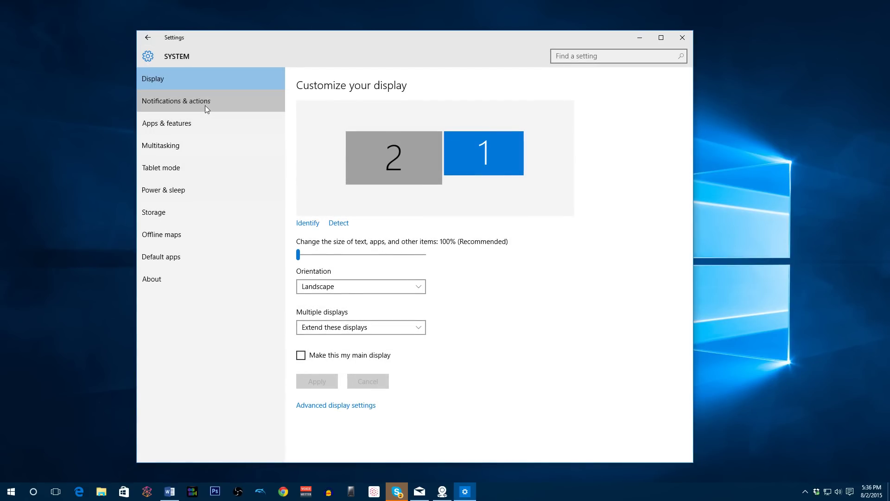
click(205, 105)
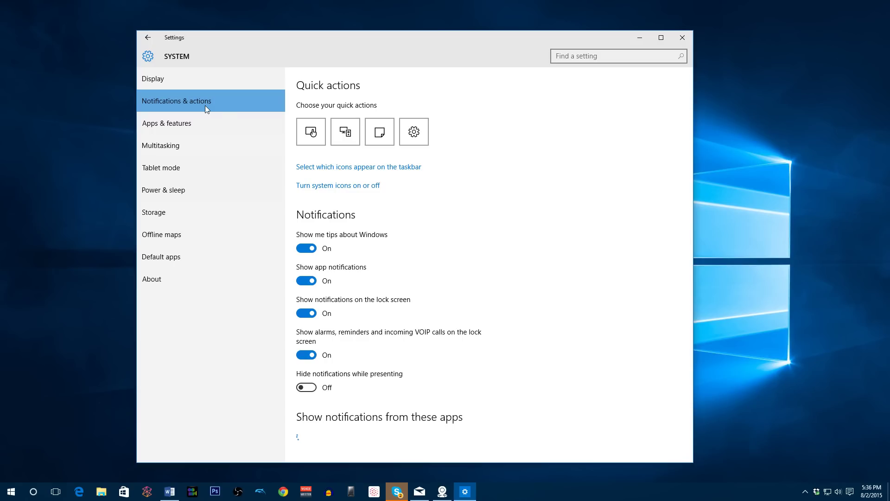
click(314, 137)
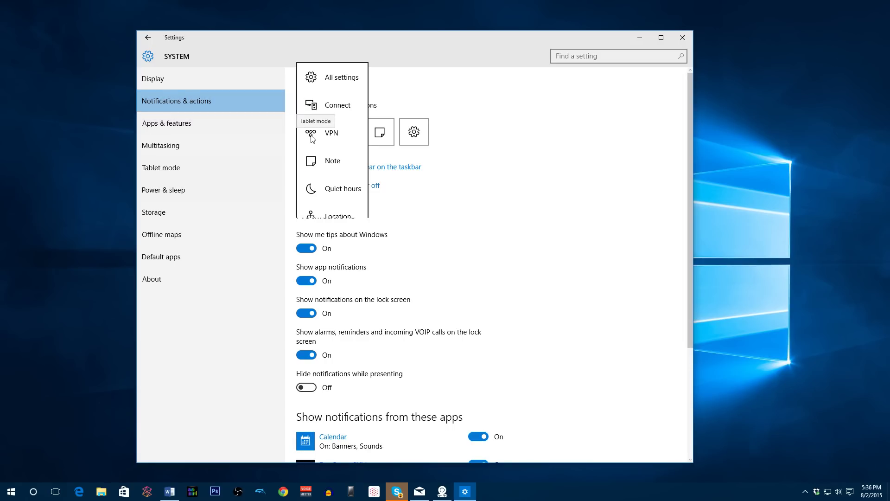
click(347, 194)
click(685, 40)
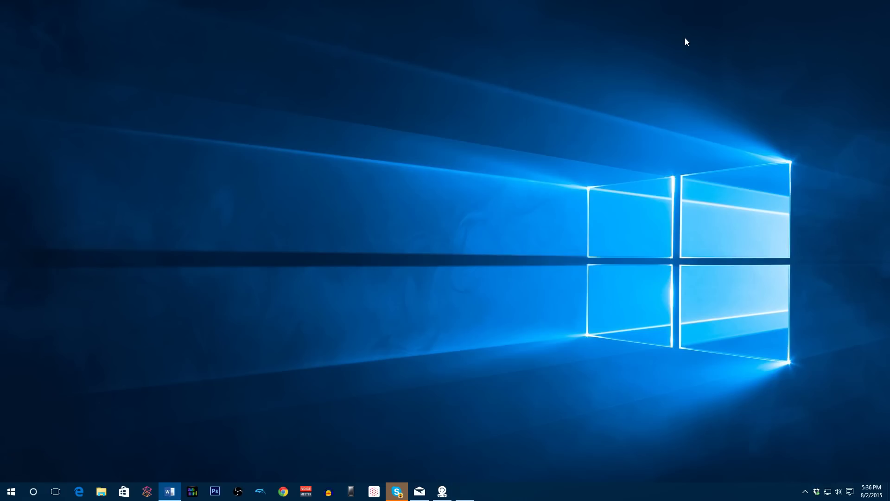
Turn on Quiet hours from the Action Center
click(851, 493)
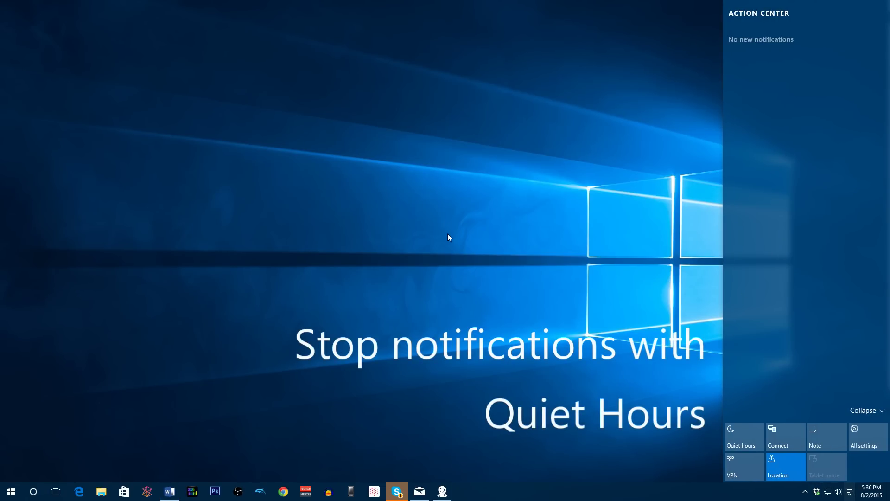
click(745, 437)
click(548, 235)
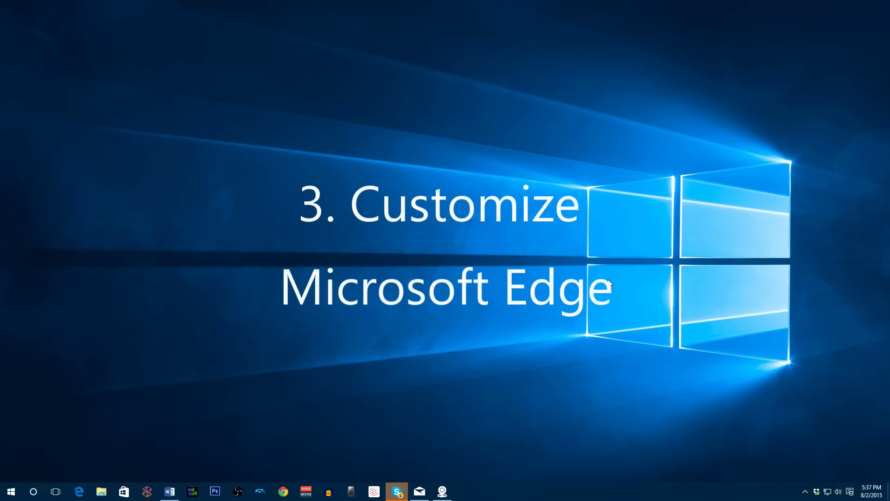
Launch Edge and switch on 'Show the favorites bar' in its Settings pane
click(79, 491)
drag(671, 12, 549, 32)
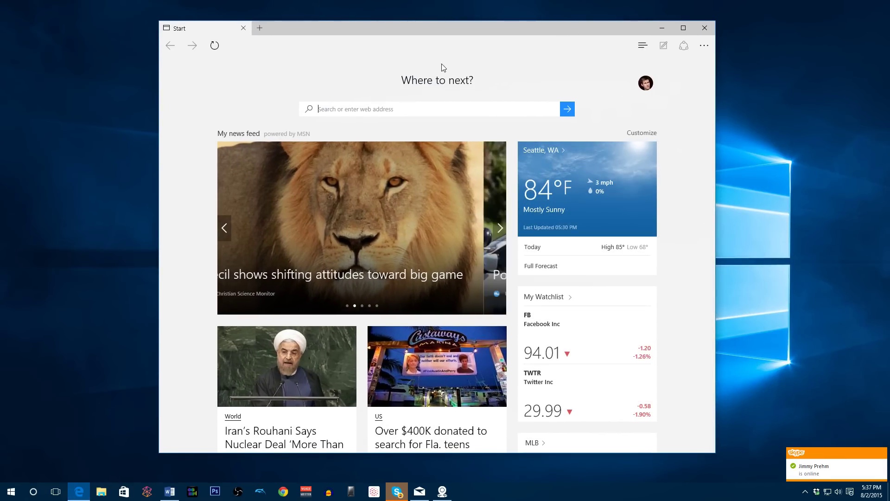
click(708, 43)
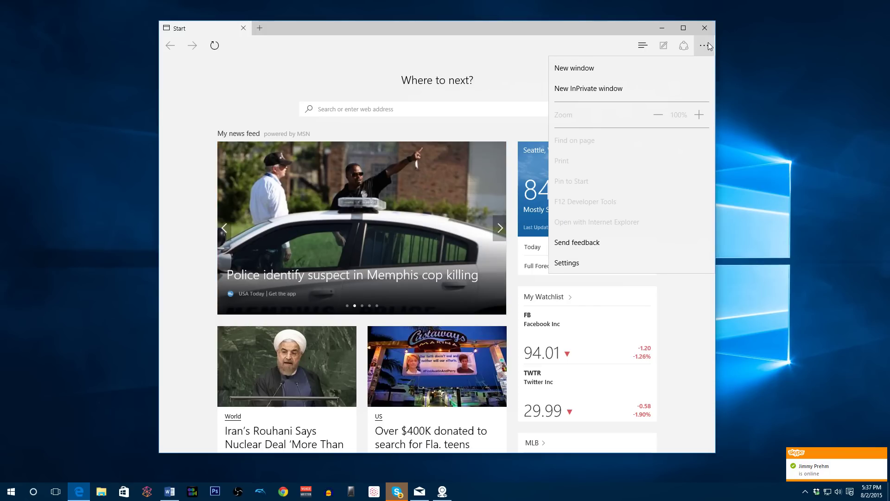
click(568, 263)
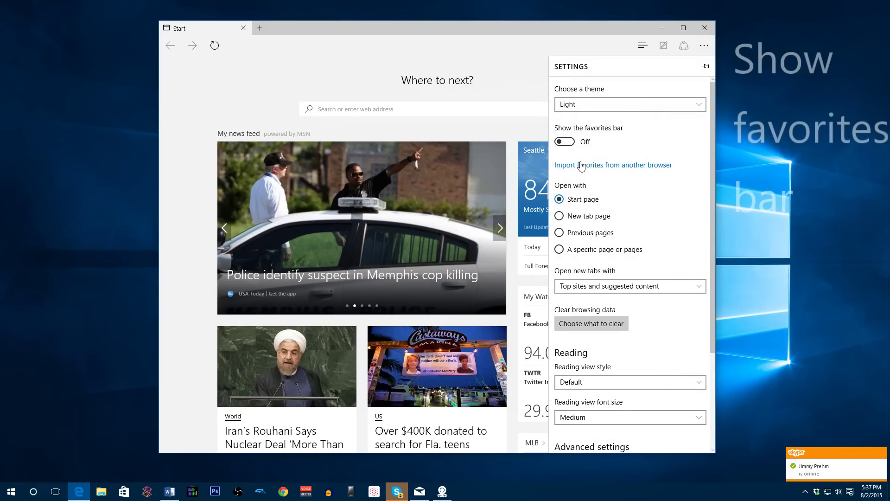
click(565, 142)
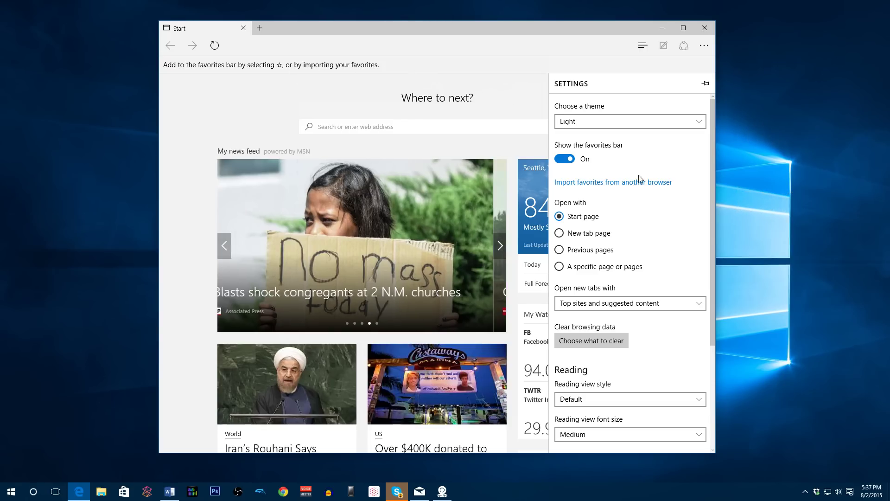
click(649, 183)
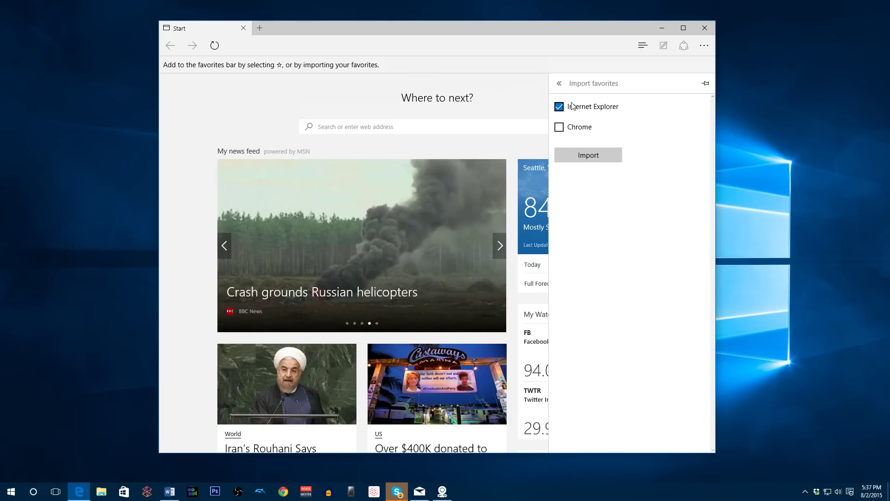
click(559, 83)
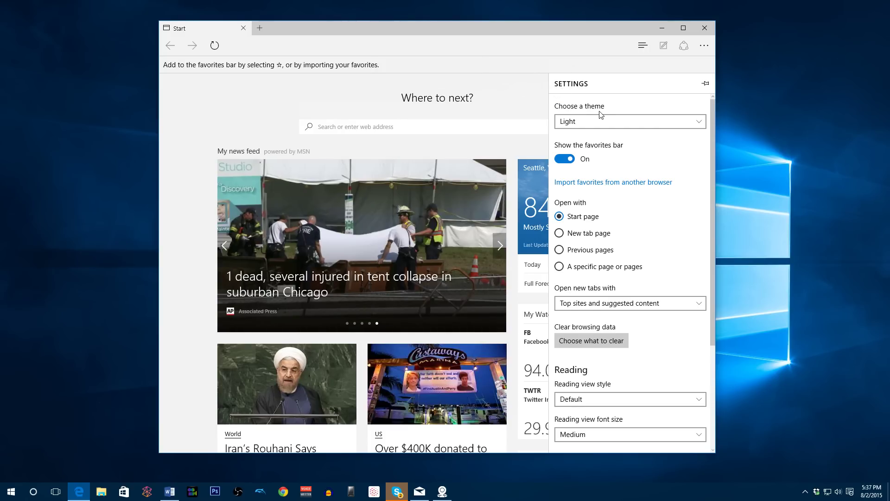
Browse to twitter.com and add it as a favorite on the Favorites Bar
click(546, 113)
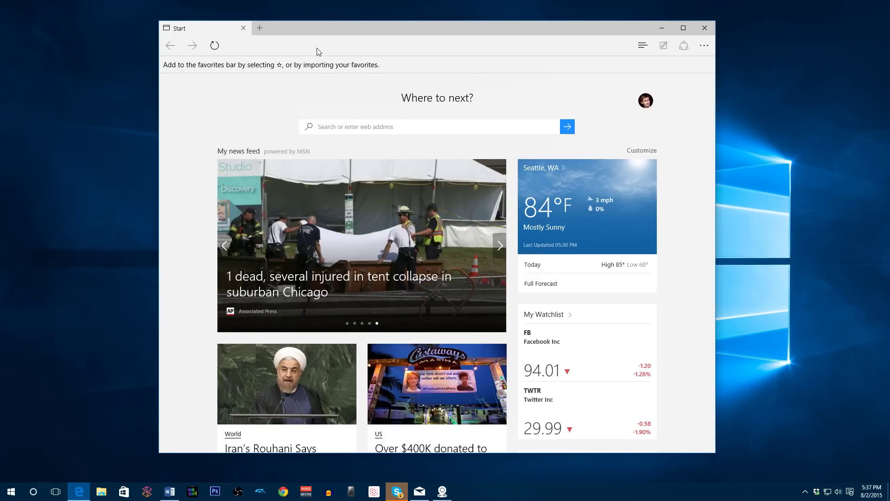
click(362, 126)
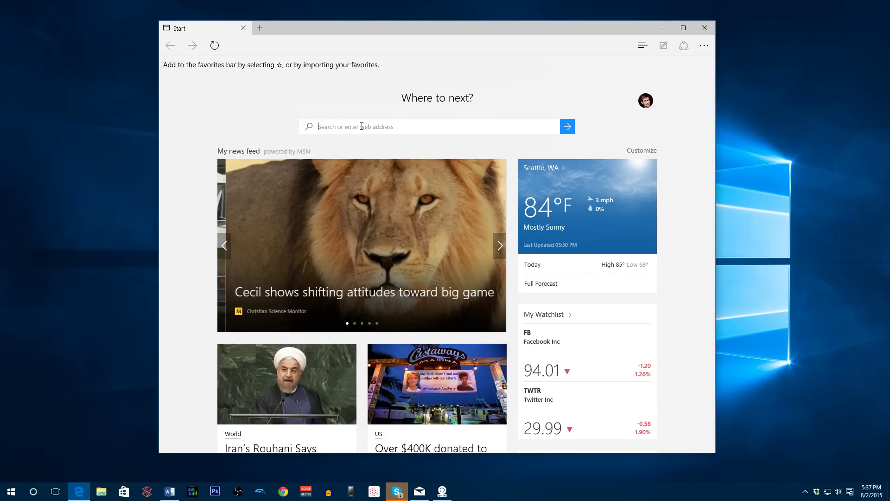
text(twi)
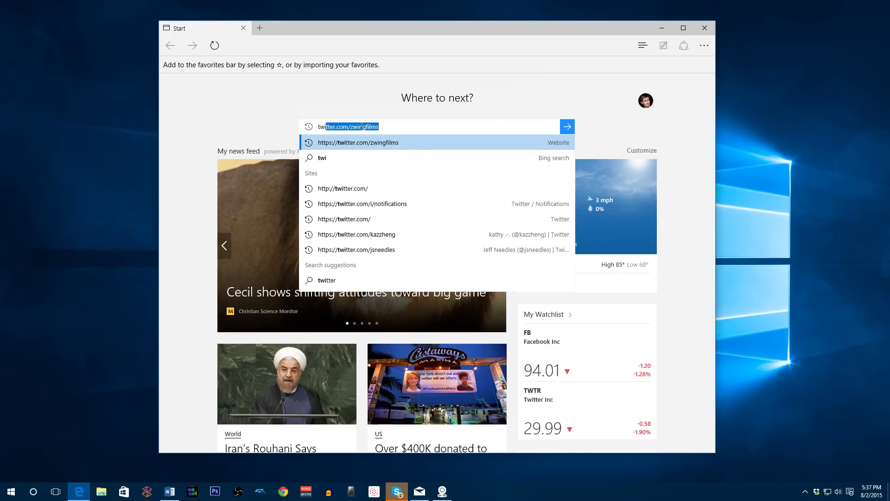
text(tter.com)
key(Return)
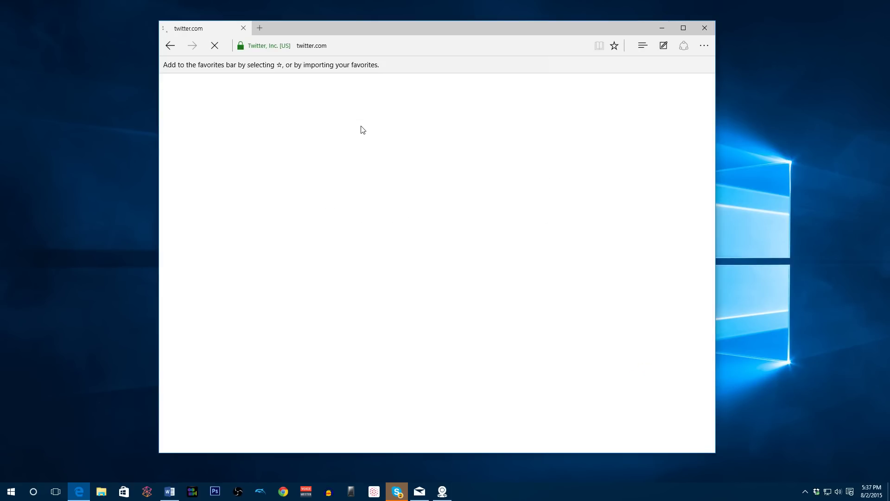
click(616, 48)
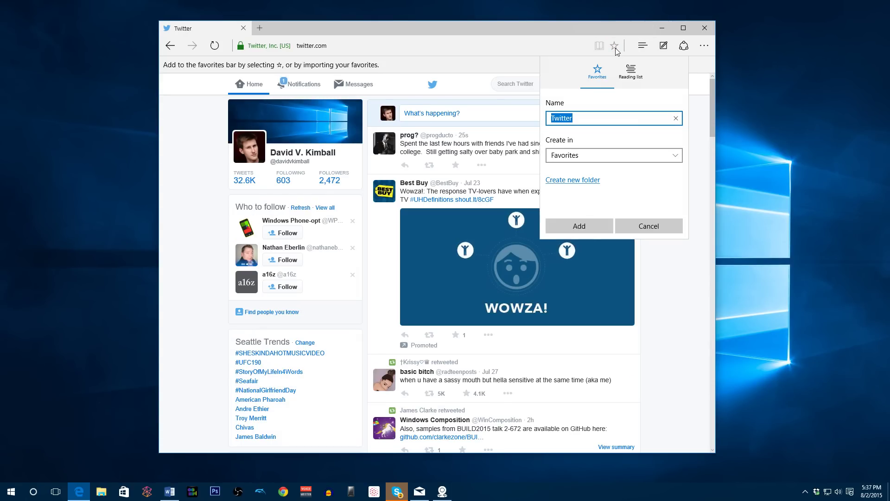
click(651, 156)
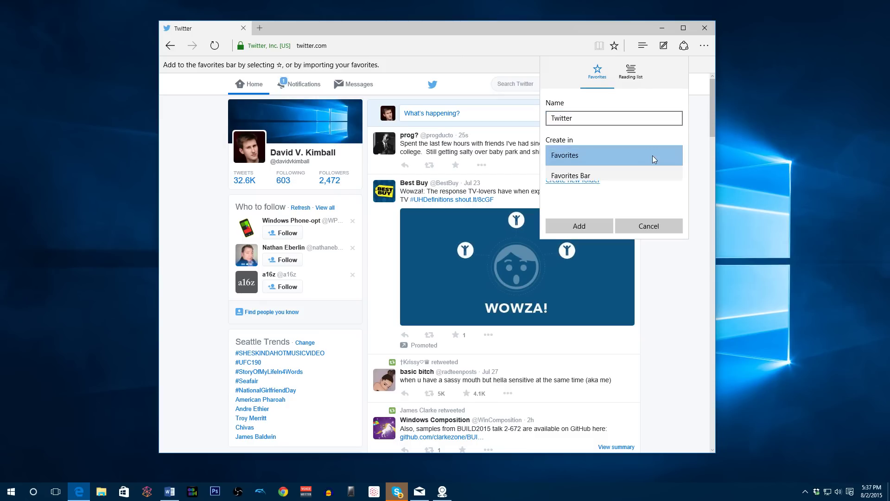
click(622, 177)
click(595, 232)
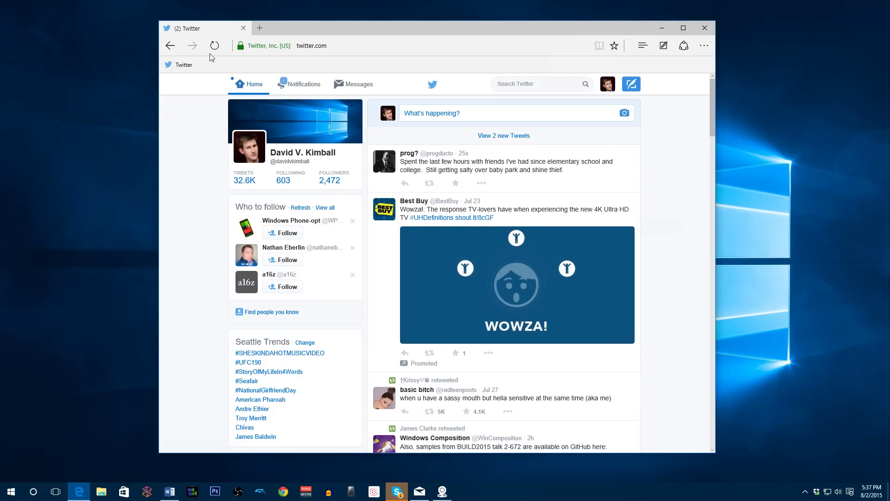
Turn on Edge's home button in advanced settings and go to the bing.com home page
click(704, 46)
click(611, 263)
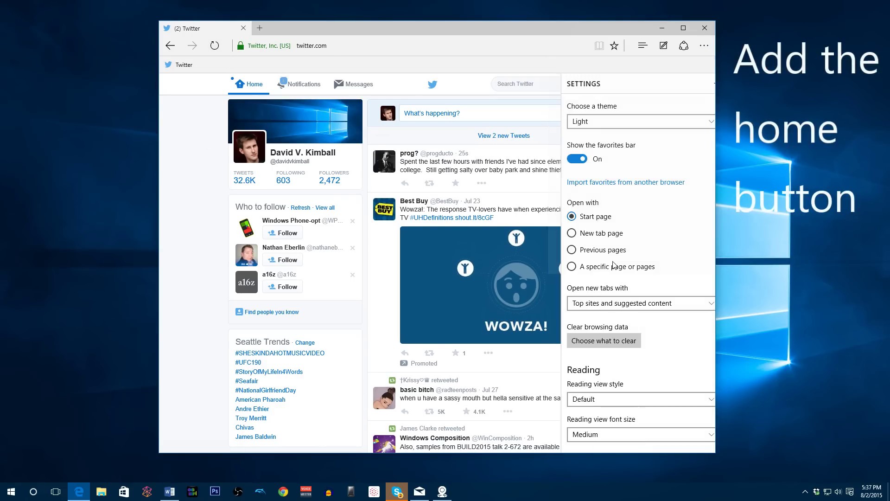
scroll(617, 260, down, 4)
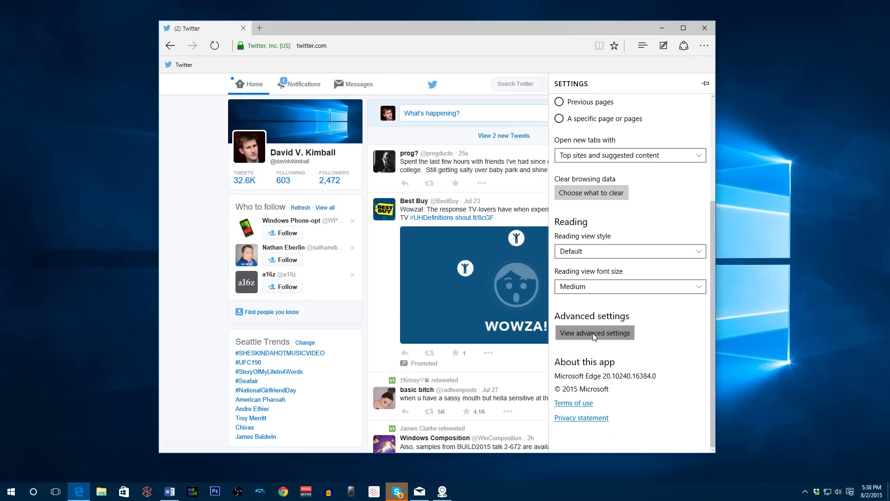
click(593, 333)
click(565, 121)
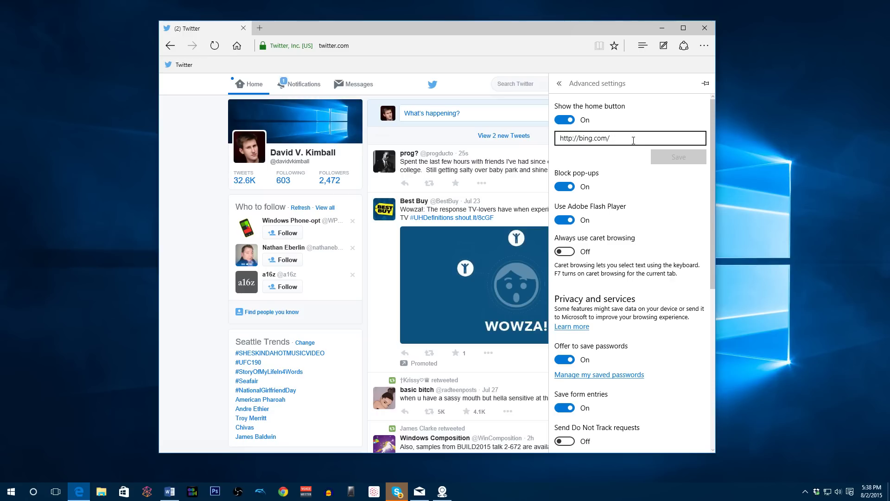
click(241, 48)
click(237, 46)
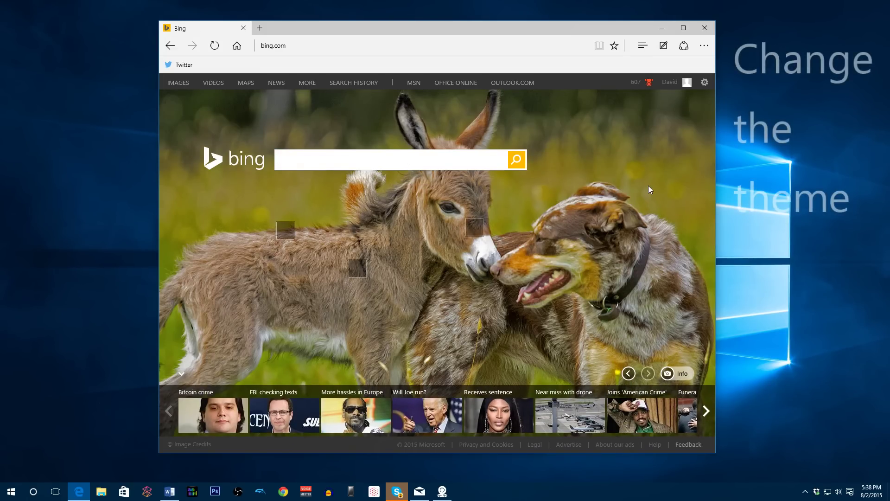
Set Edge's theme to Dark, then close the browser window
click(706, 47)
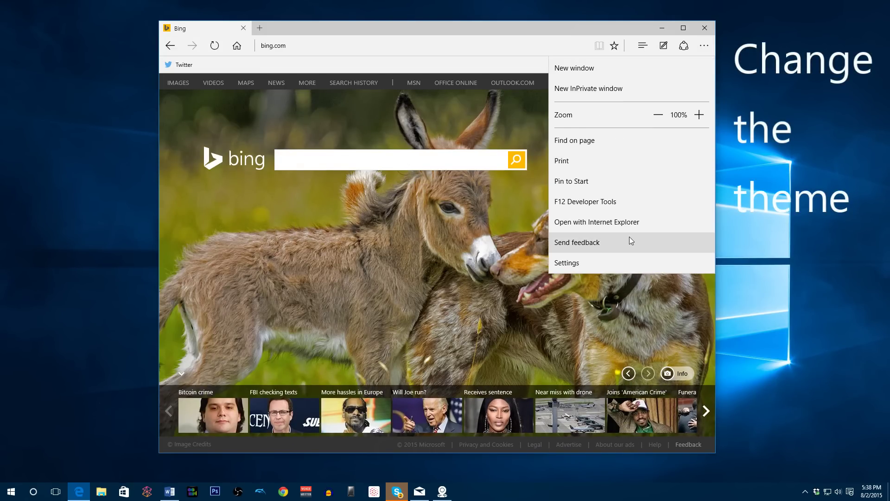
click(625, 263)
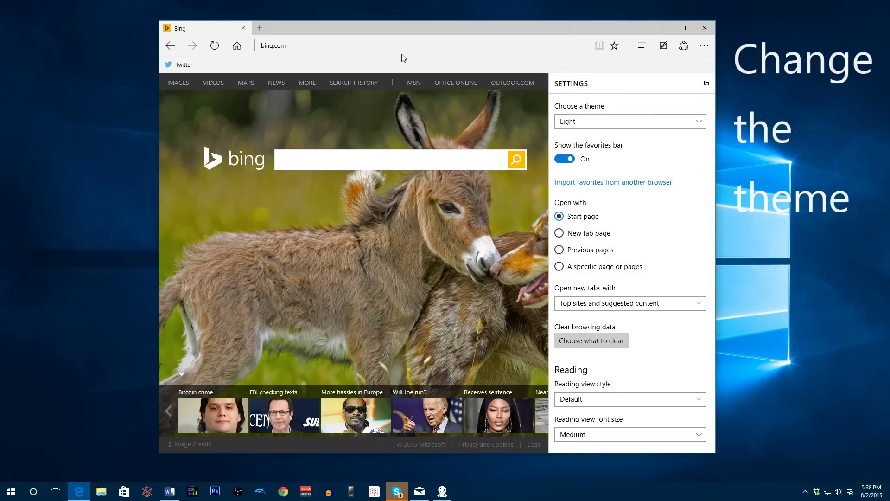
click(630, 123)
click(611, 142)
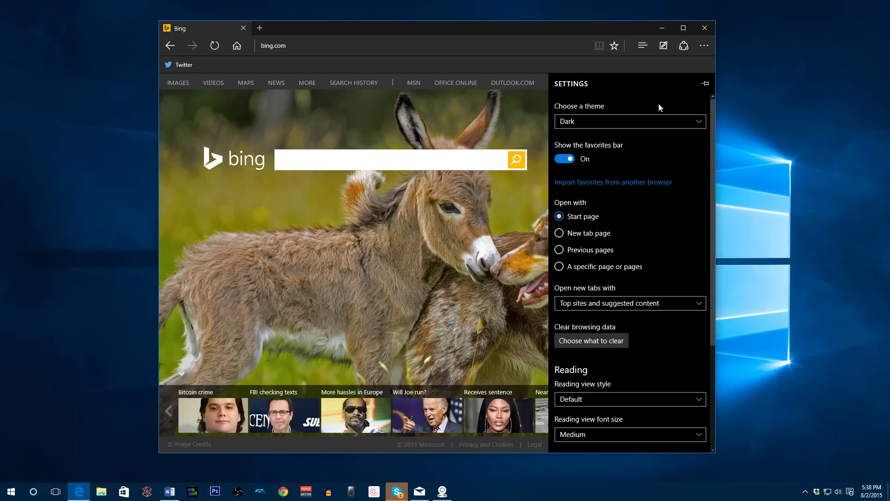
click(705, 46)
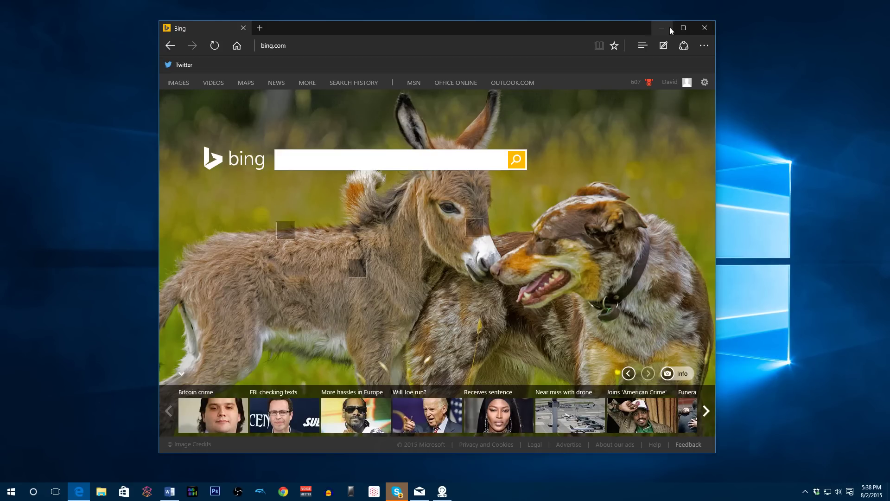
click(702, 29)
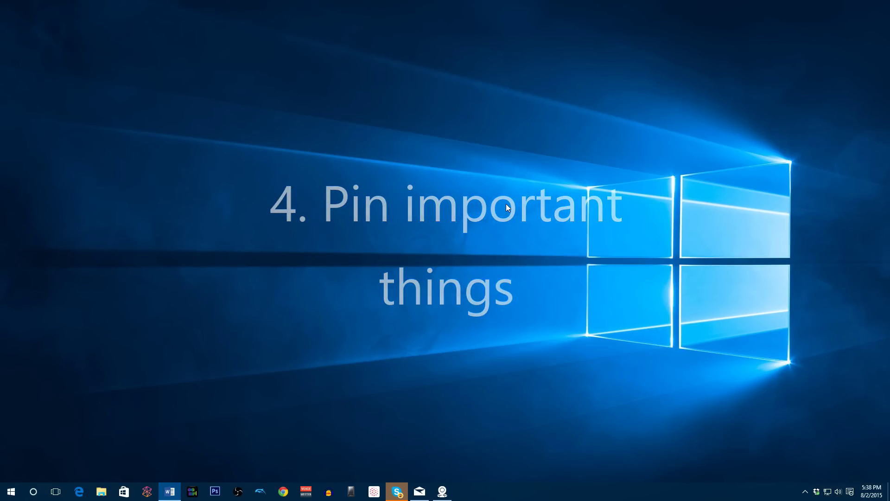
Pin OneNote 2013 from the Microsoft Office 2013 folder to Start and move it into the Daily group
click(11, 491)
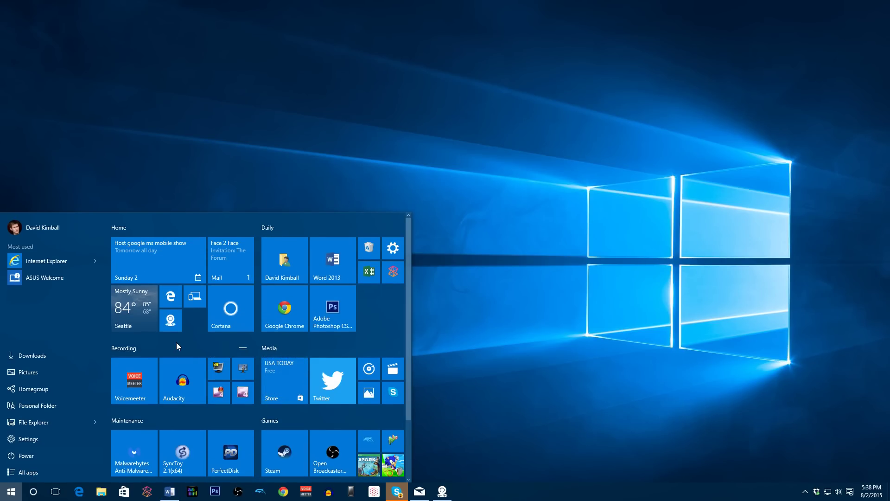
click(34, 473)
click(10, 303)
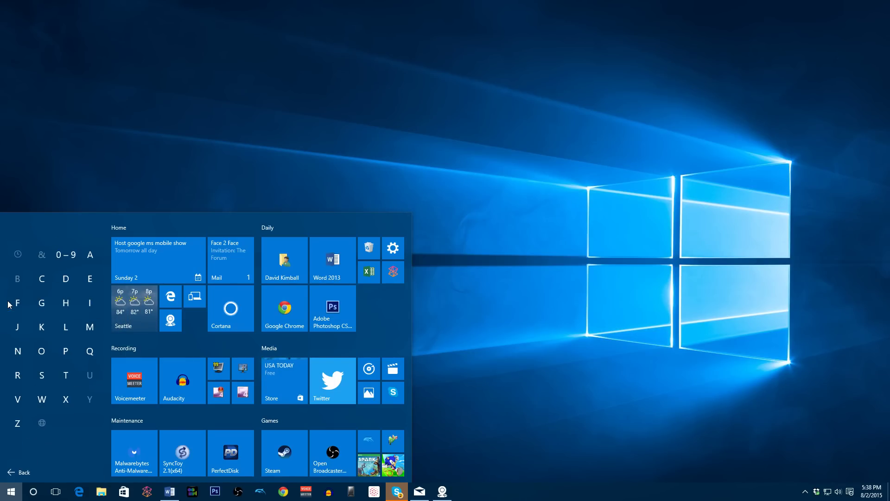
click(93, 327)
scroll(77, 349, down, 3)
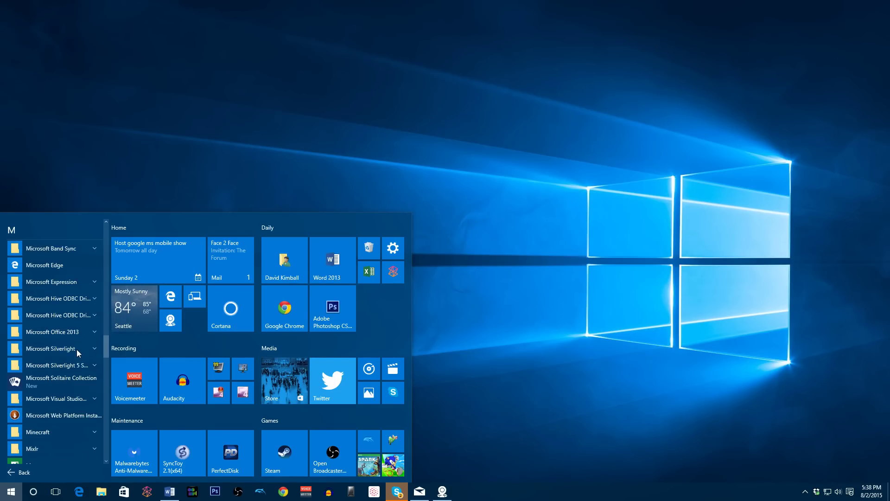
click(96, 331)
scroll(93, 339, down, 4)
scroll(91, 345, down, 3)
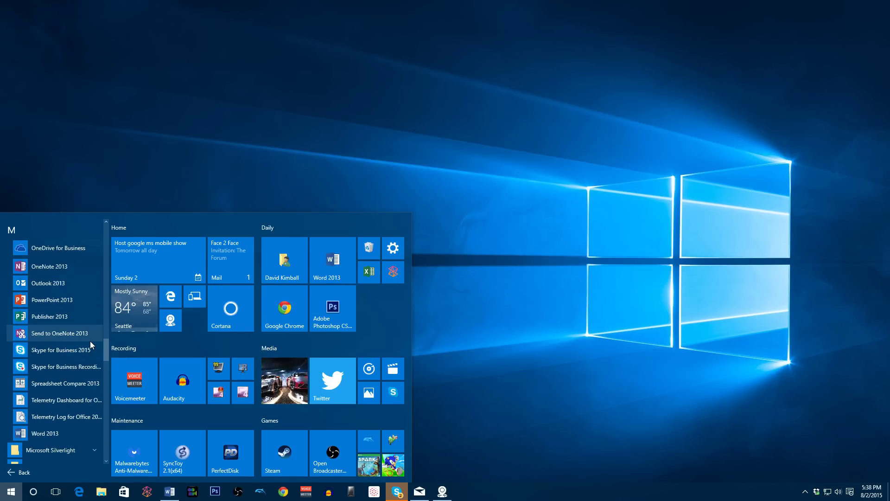
right_click(52, 271)
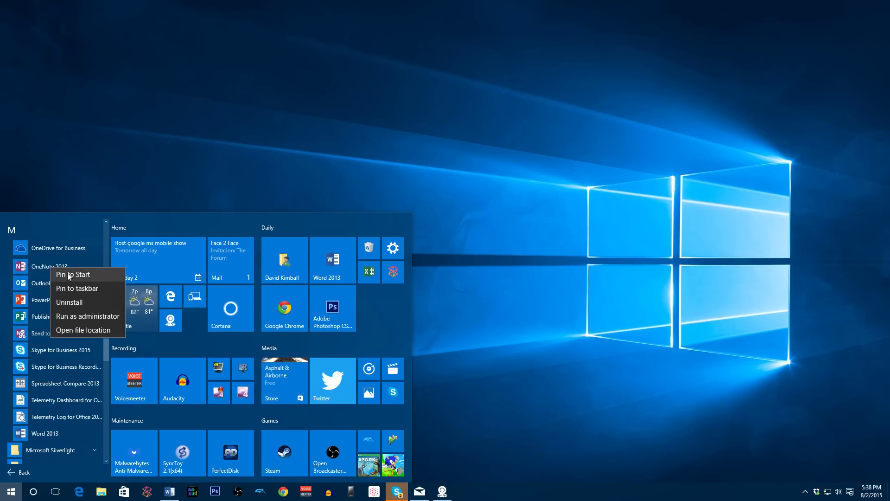
click(68, 277)
drag(154, 443, 383, 304)
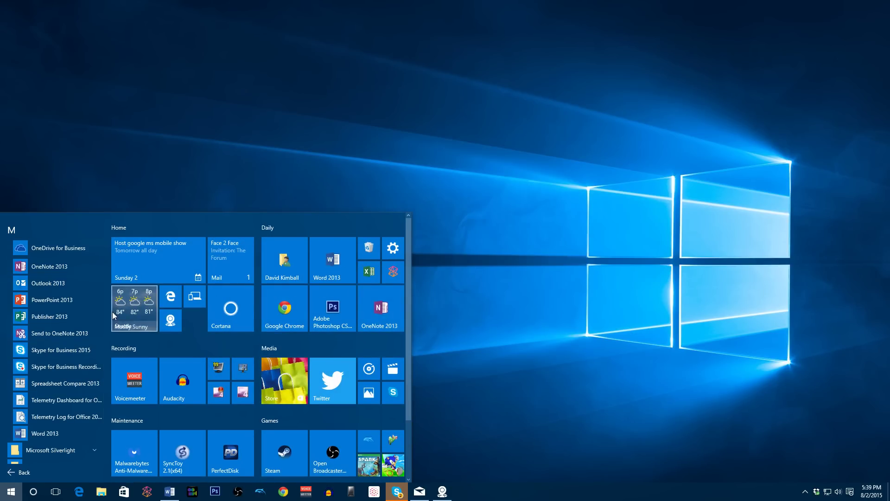
Pin People to Start, resize it to Small, and move it into the Home group
click(15, 234)
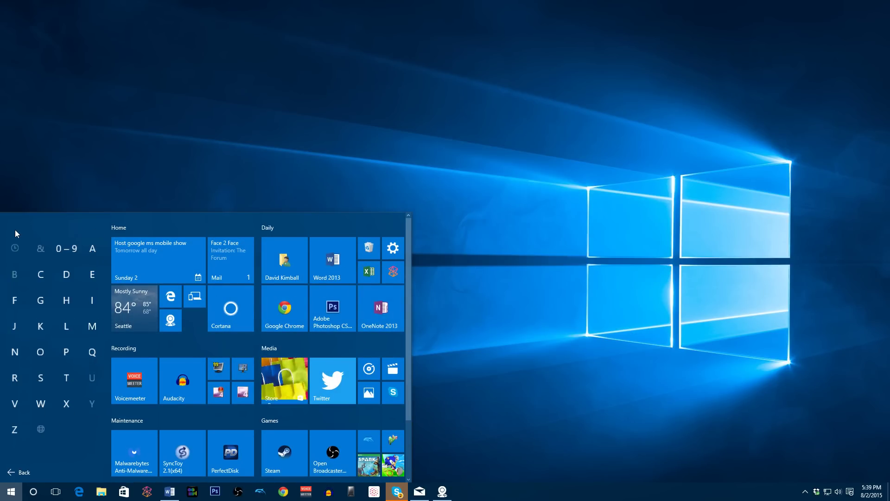
click(65, 354)
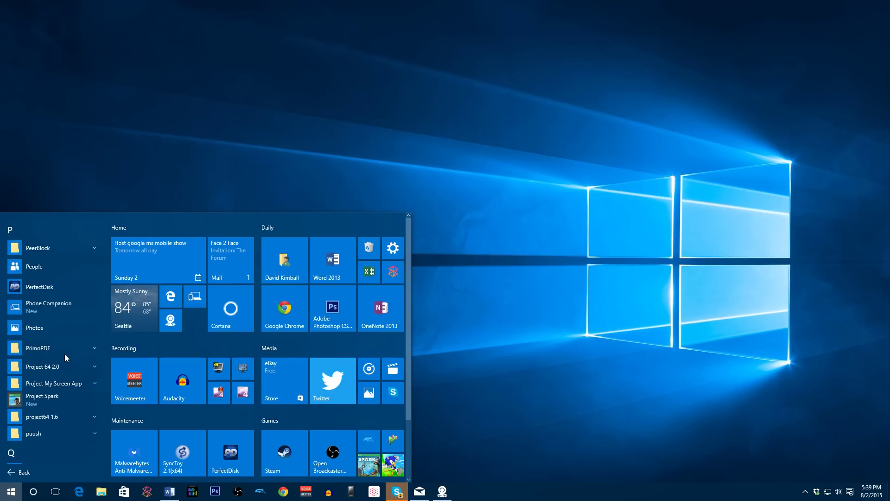
right_click(41, 272)
click(44, 276)
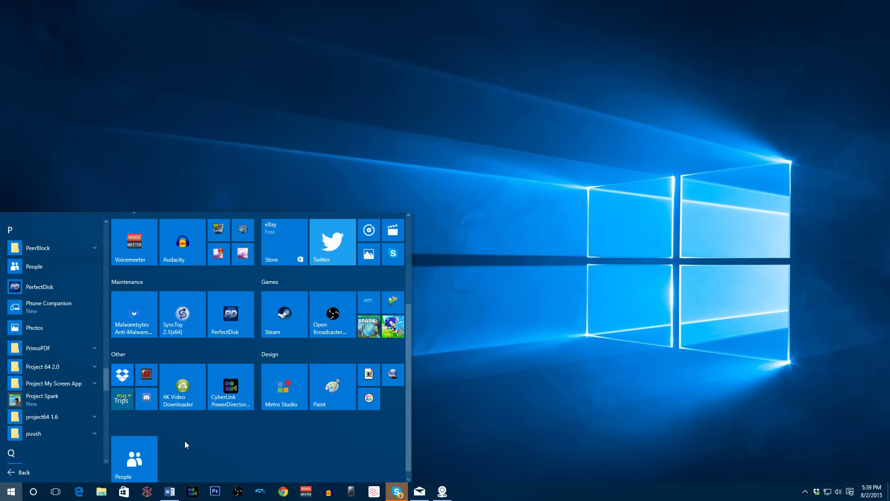
right_click(131, 442)
mouse_move(161, 410)
click(208, 408)
drag(147, 412, 196, 314)
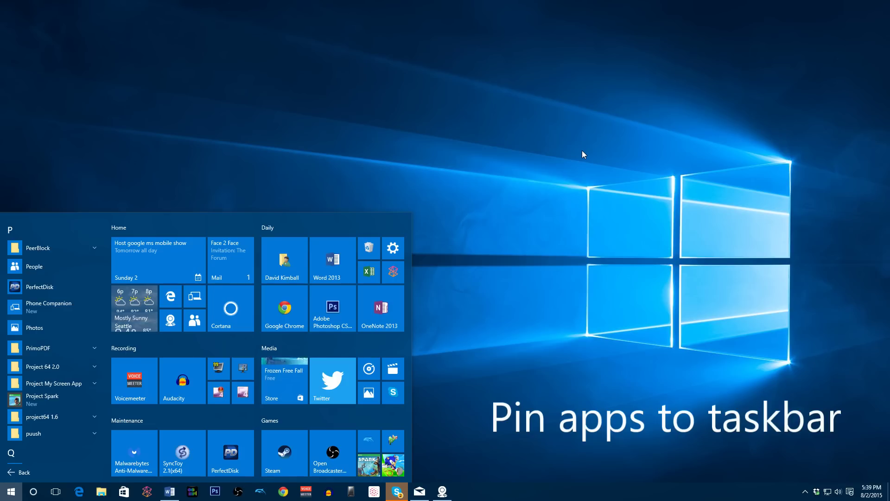
Pin OneNote 2013 to the taskbar and drag its icon beside Chrome
right_click(386, 309)
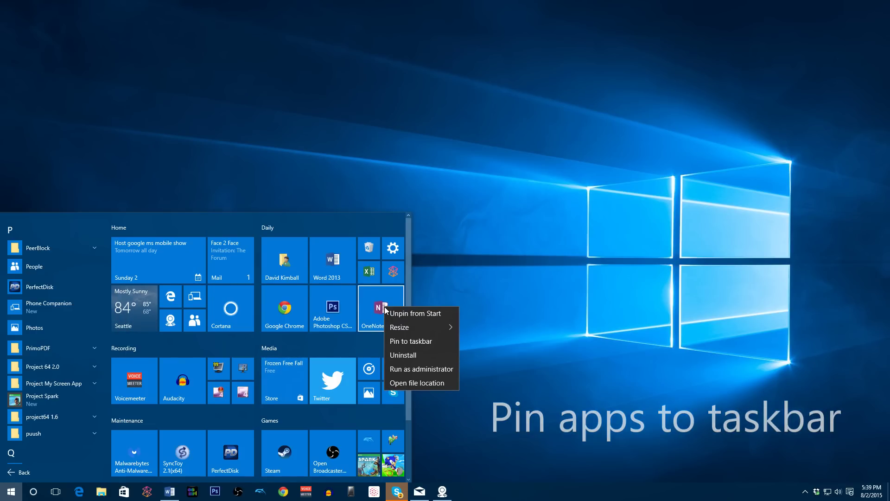
click(431, 344)
click(464, 345)
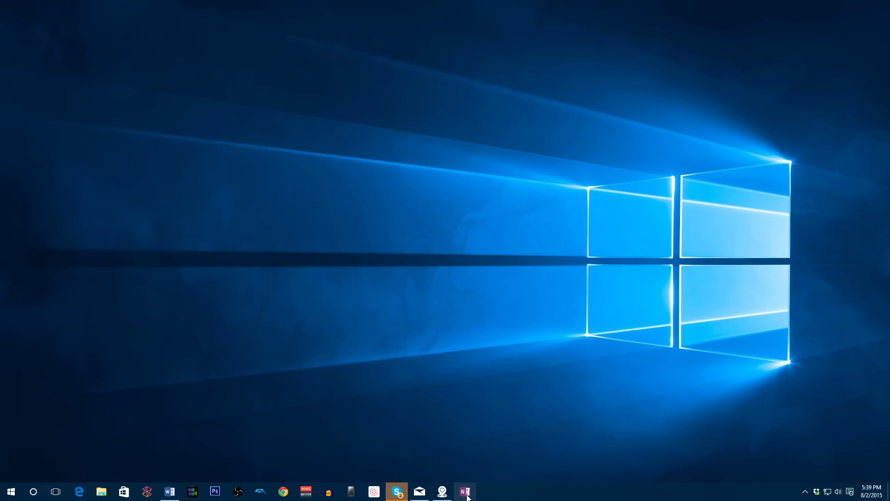
drag(467, 496, 239, 493)
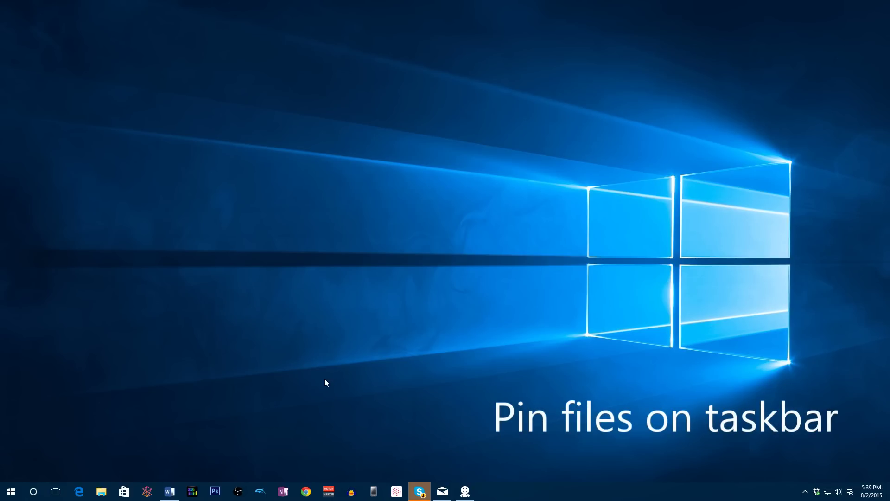
Pin beyond-tweeting-draft-4 from the Recent list in Word's taskbar jump list
right_click(169, 491)
key(Escape)
right_click(170, 492)
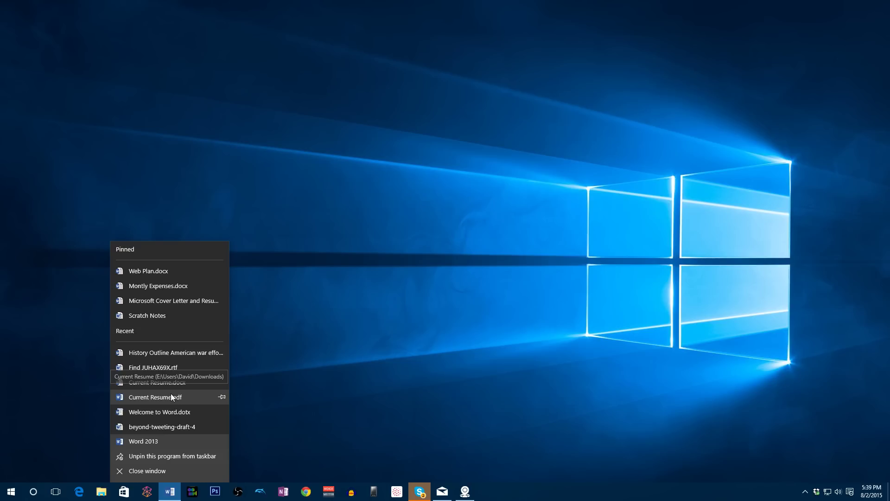
click(222, 428)
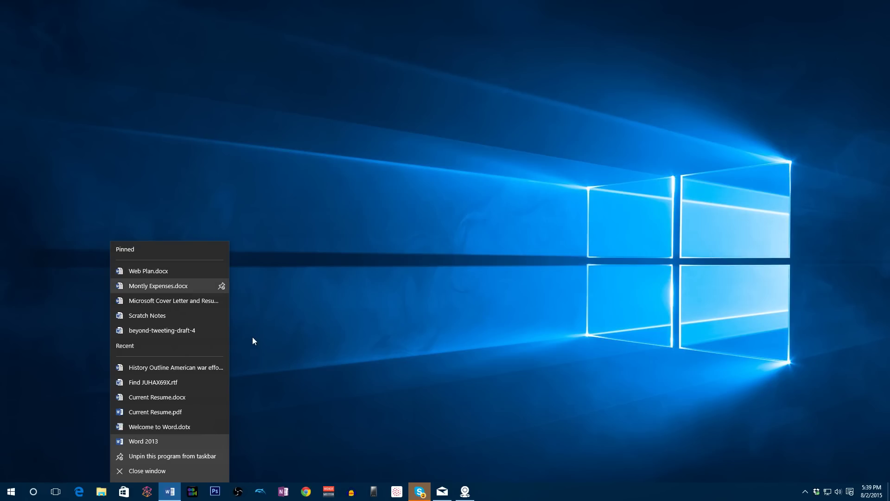
In File Explorer, go to the user's home folder and pin Videos to Quick access
click(341, 433)
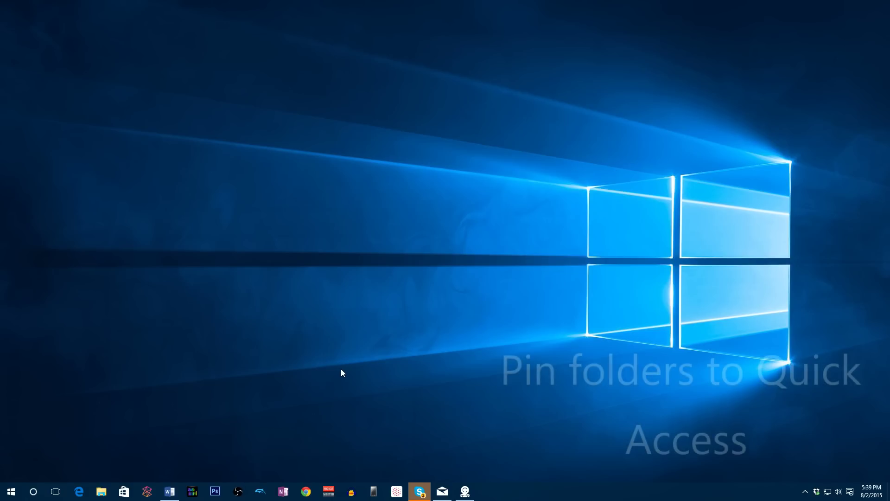
click(101, 491)
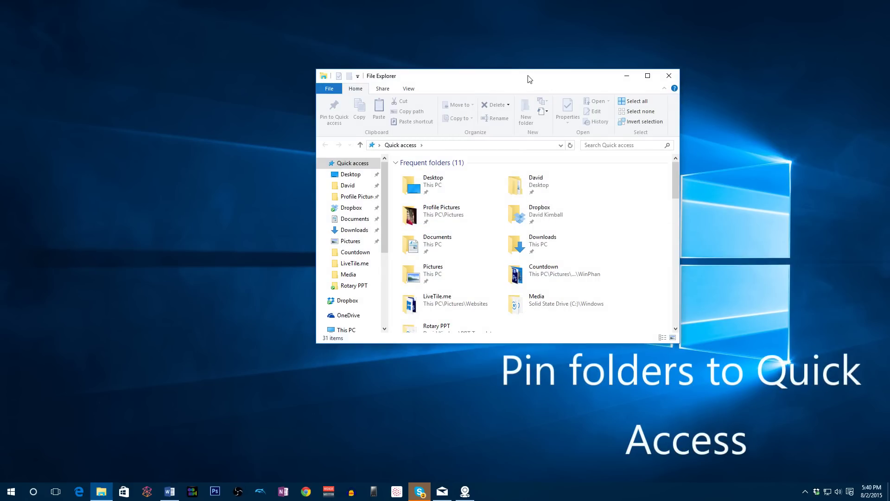
drag(529, 80, 398, 105)
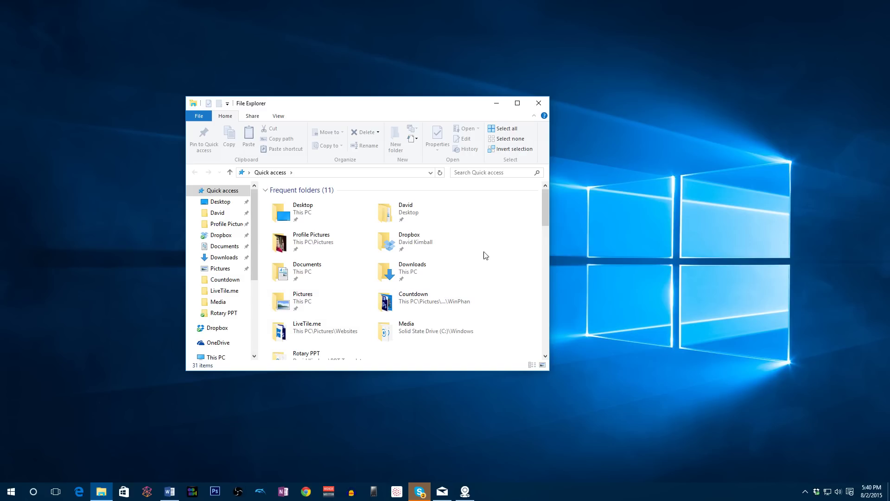
drag(548, 206, 524, 193)
click(218, 203)
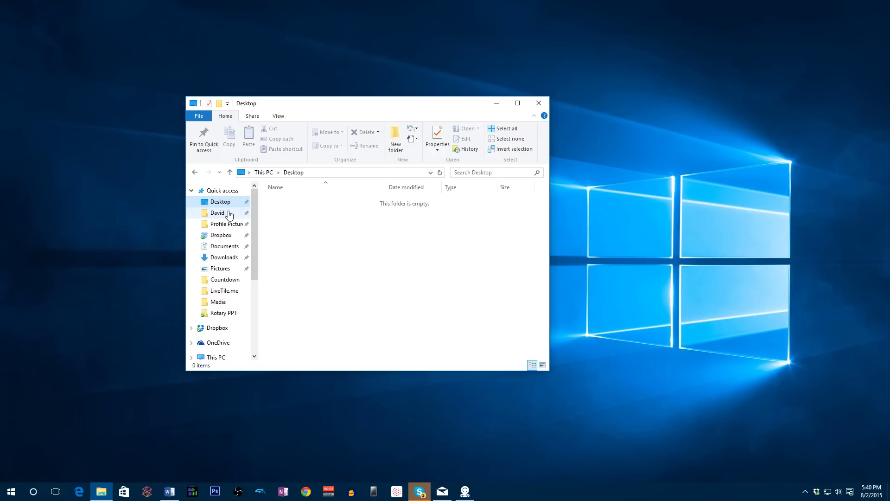
click(229, 214)
click(494, 244)
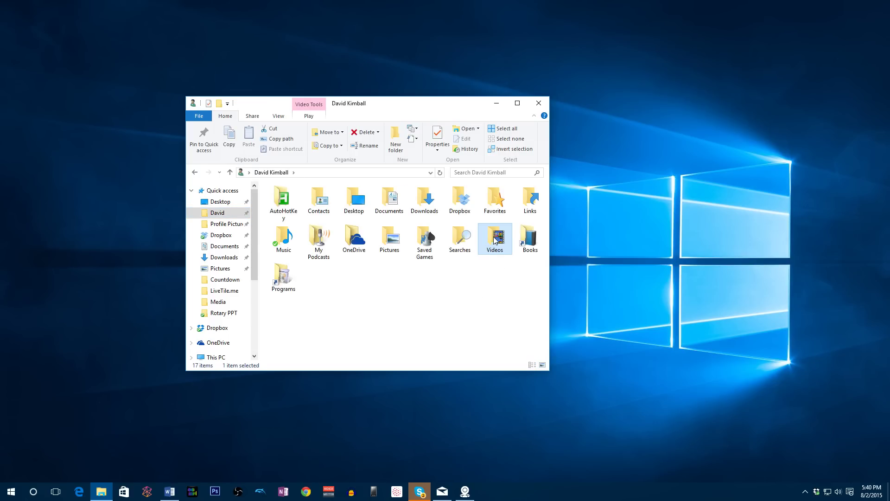
right_click(496, 240)
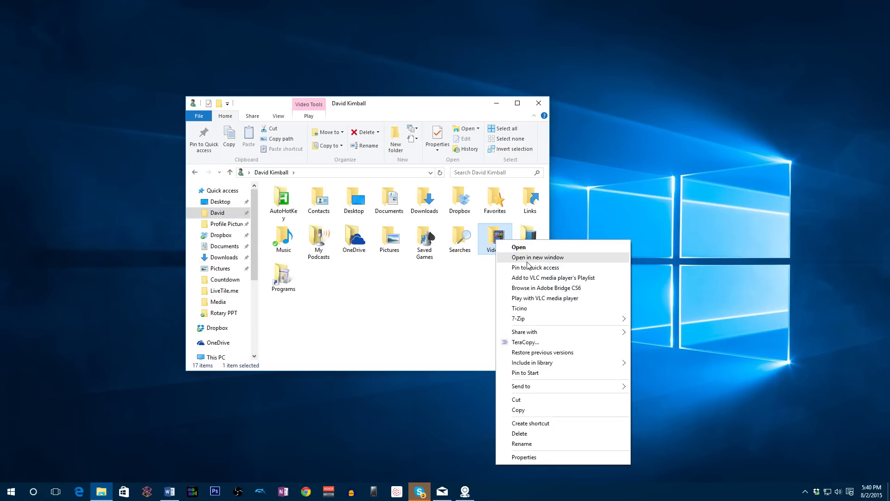
click(540, 269)
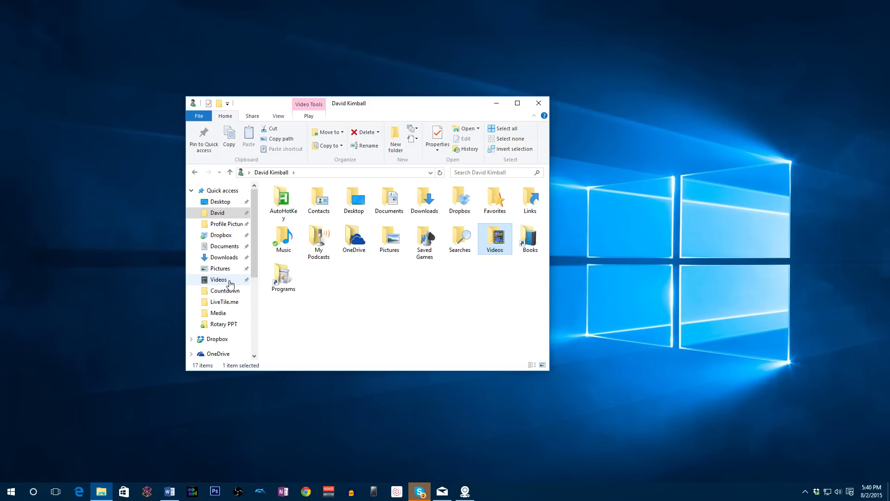
Check that Videos now appears in Quick access, then close File Explorer
click(222, 191)
click(428, 299)
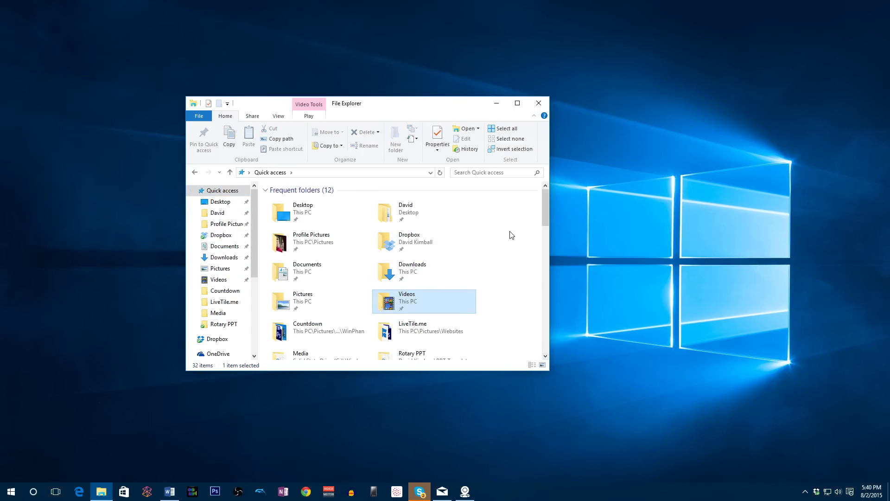
click(539, 103)
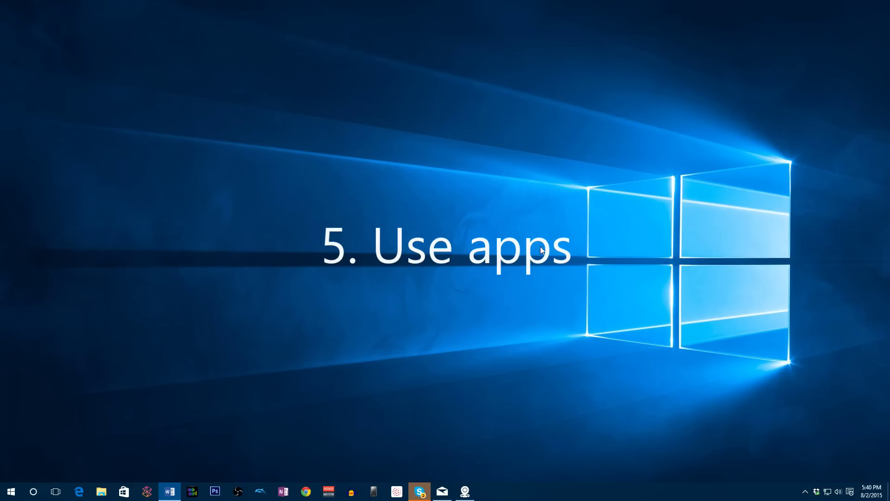
Open Maps from Start and tilt New York City into a 3D view of lower Manhattan
click(13, 491)
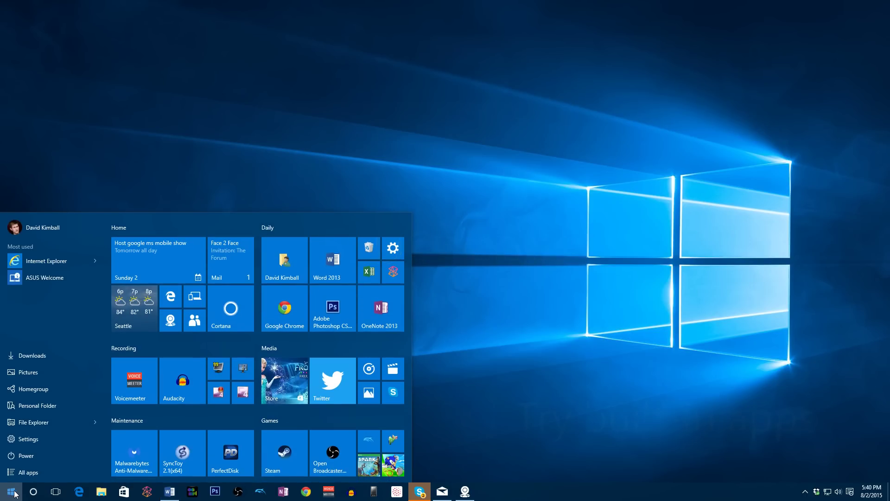
click(171, 322)
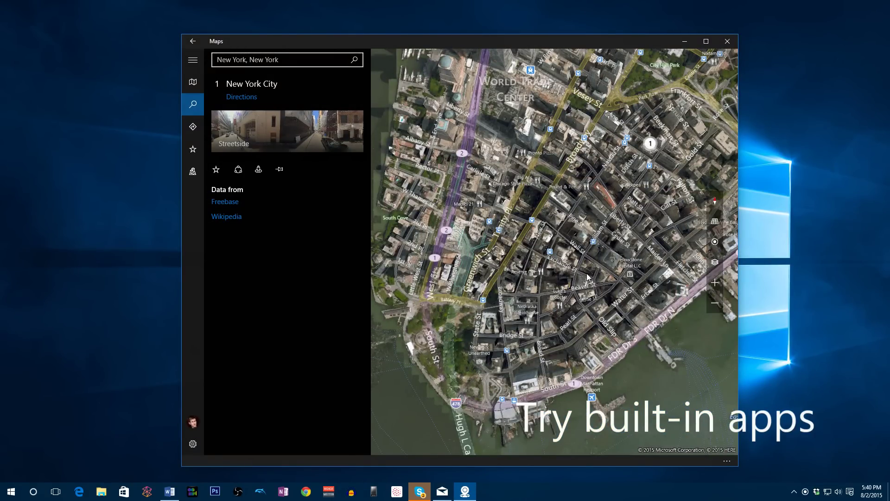
click(715, 221)
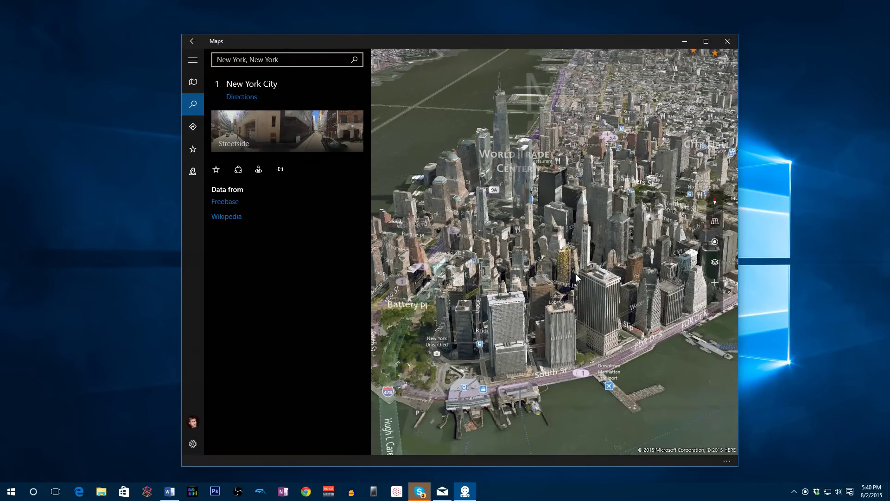
scroll(527, 263, down, 3)
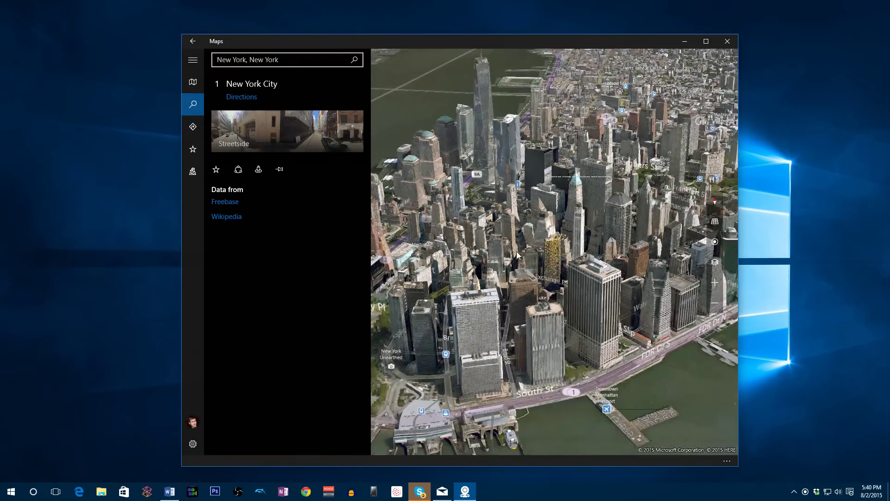
scroll(516, 251, up, 5)
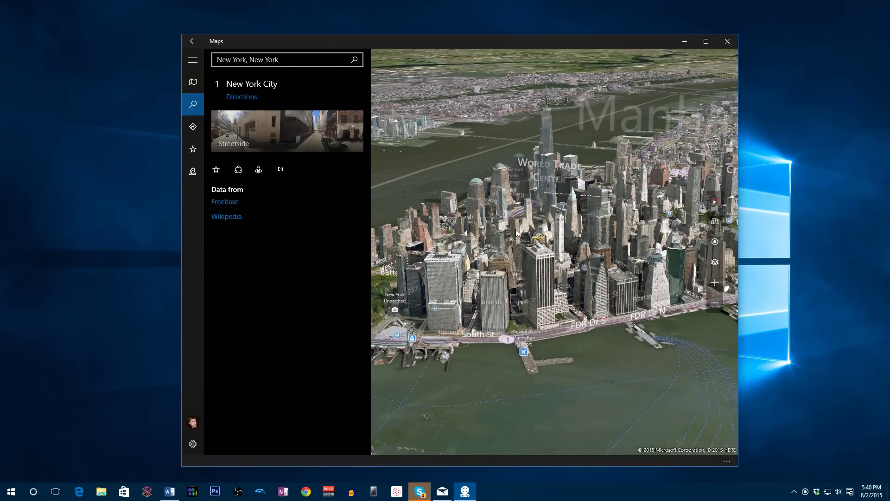
scroll(549, 275, down, 2)
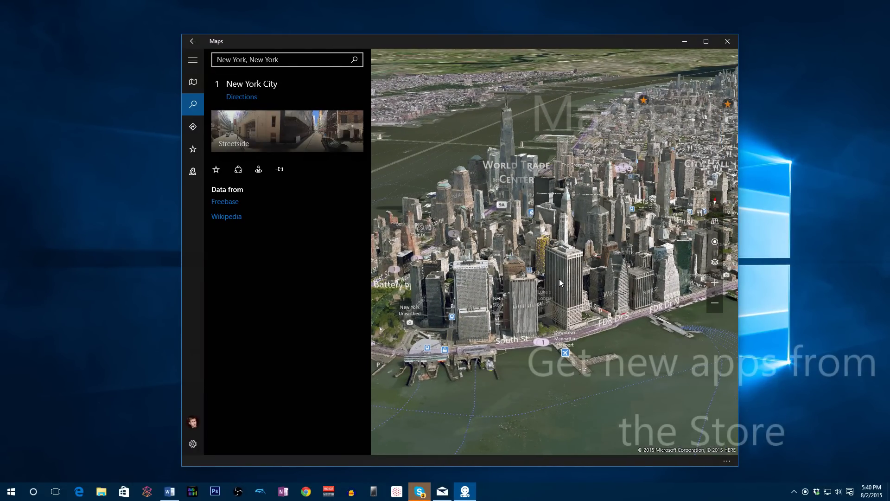
In the Store, find The Onion under Picks for you and start its free download
click(124, 492)
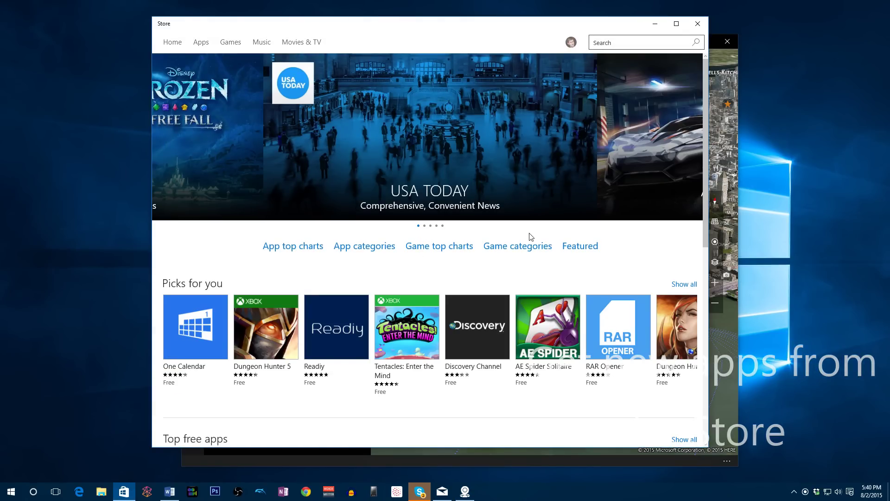
scroll(509, 225, down, 4)
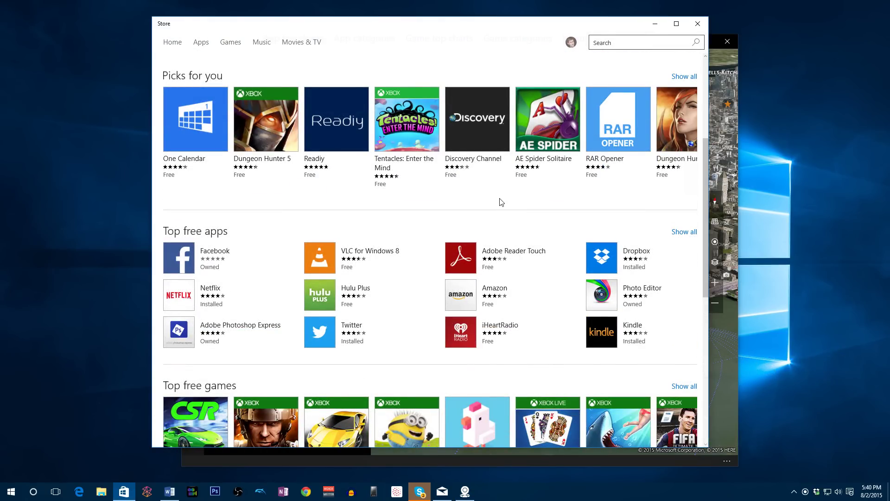
scroll(502, 202, up, 4)
click(695, 329)
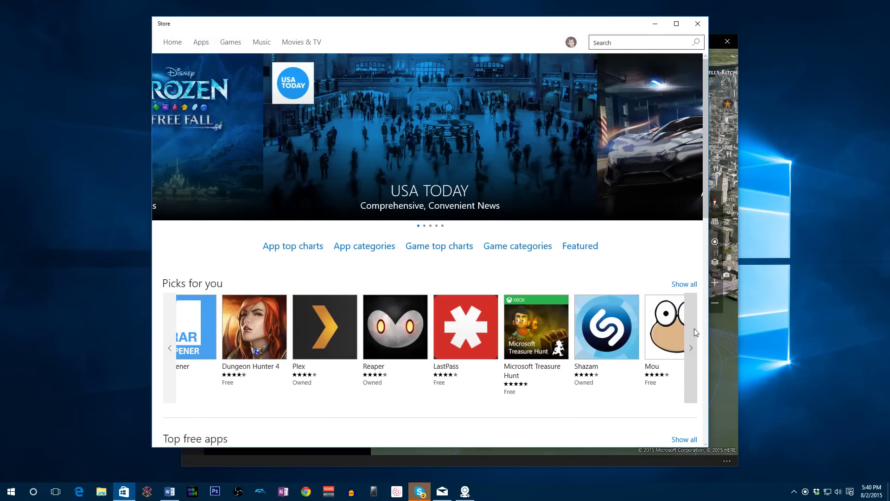
click(695, 328)
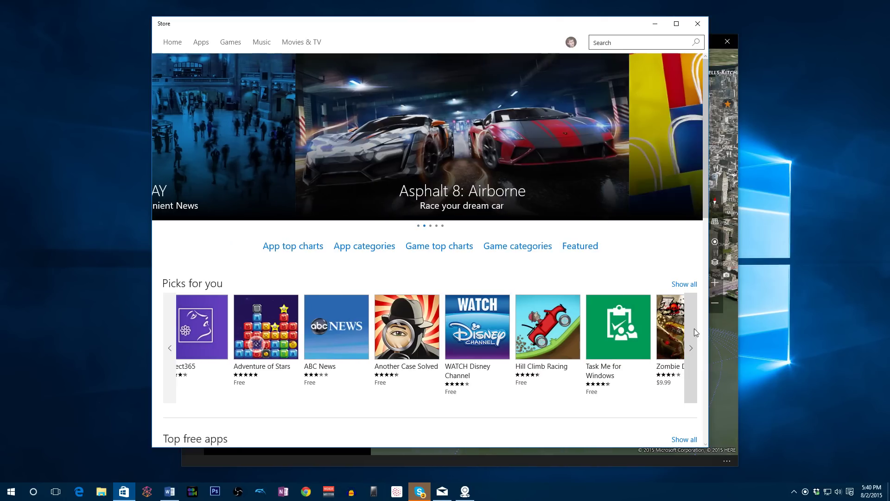
click(694, 328)
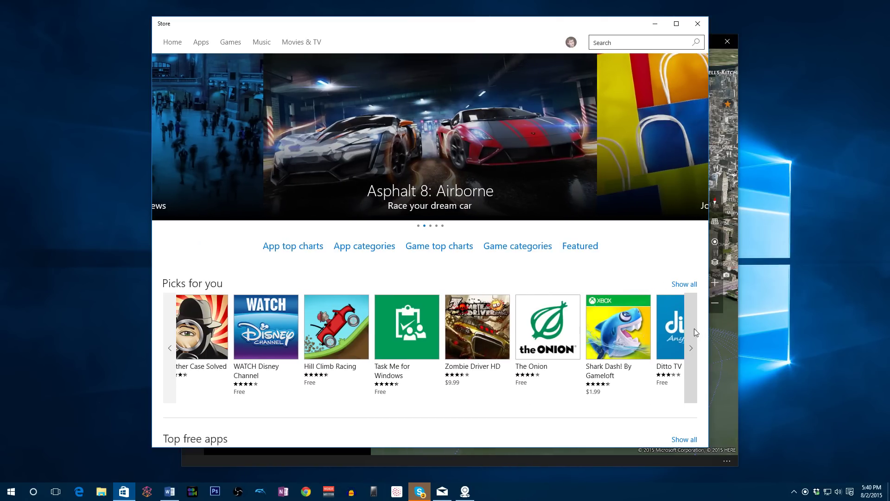
click(551, 340)
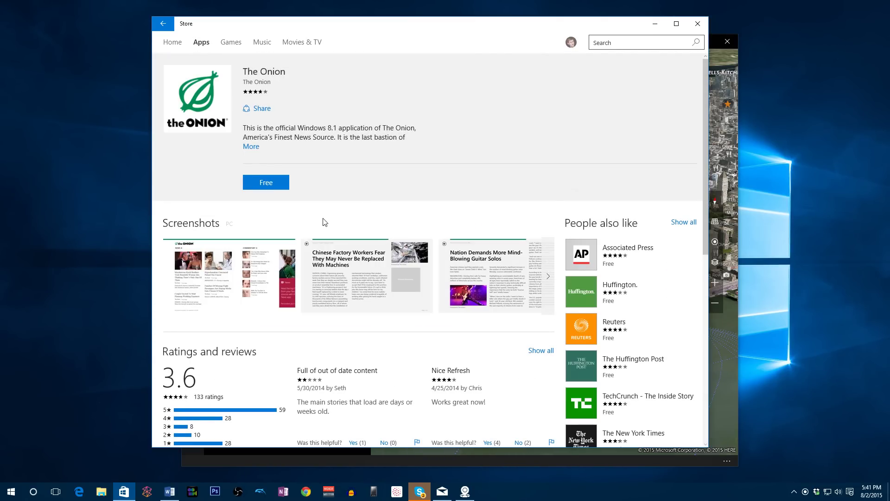
click(274, 187)
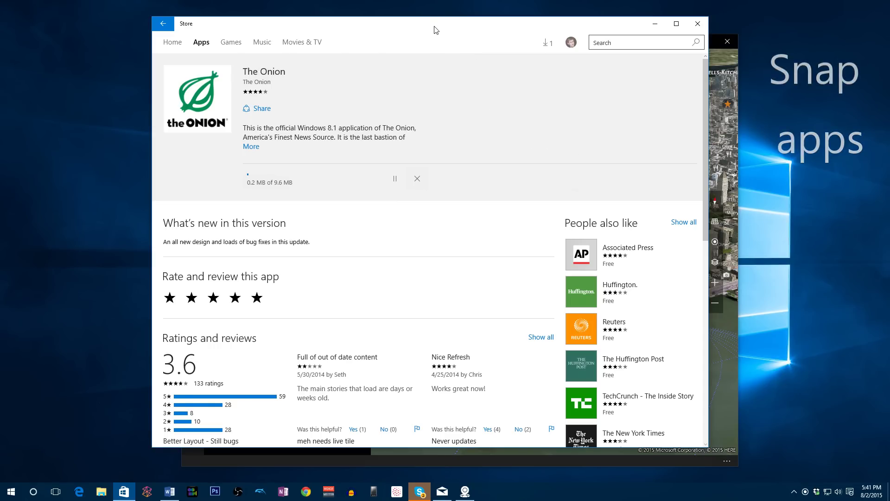
Snap Store left and Maps right, then put File Explorer top-left with Store bottom-left
drag(435, 29, 1, 160)
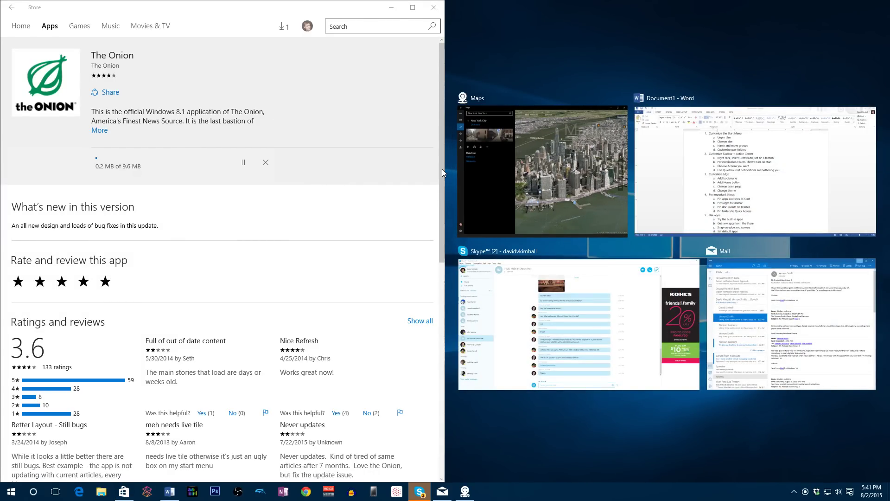
click(550, 168)
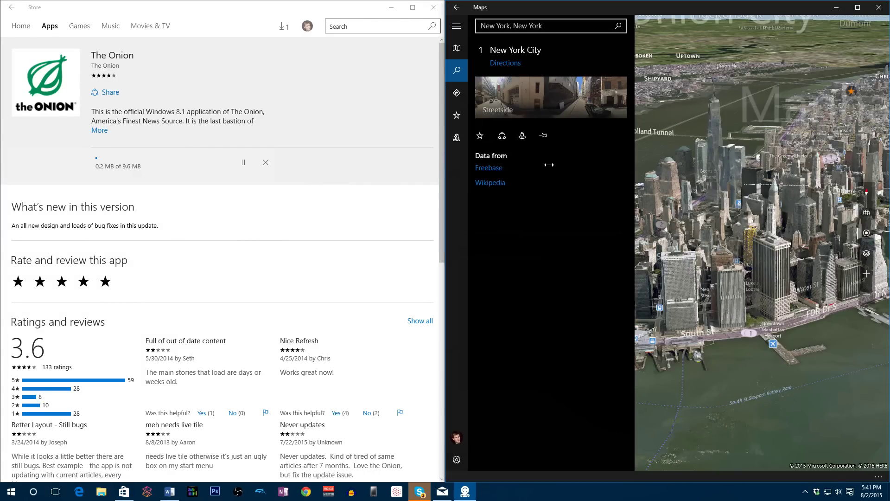
click(101, 491)
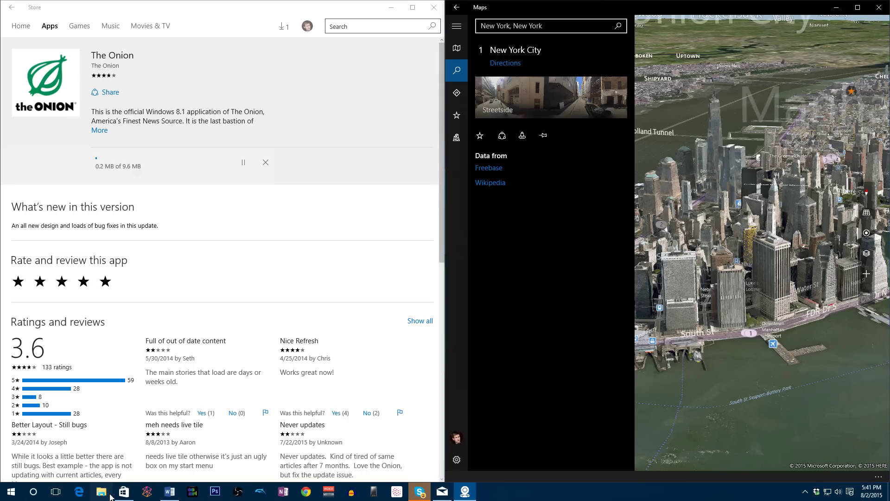
drag(390, 123, 2, 1)
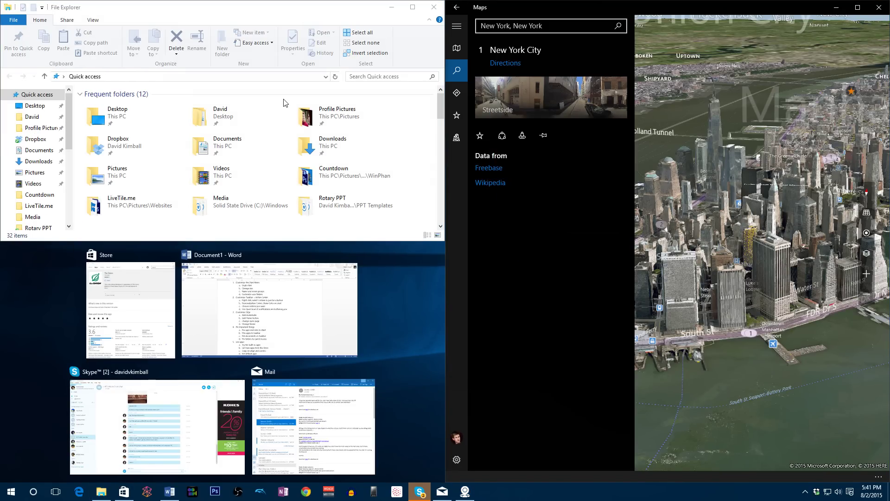
click(136, 283)
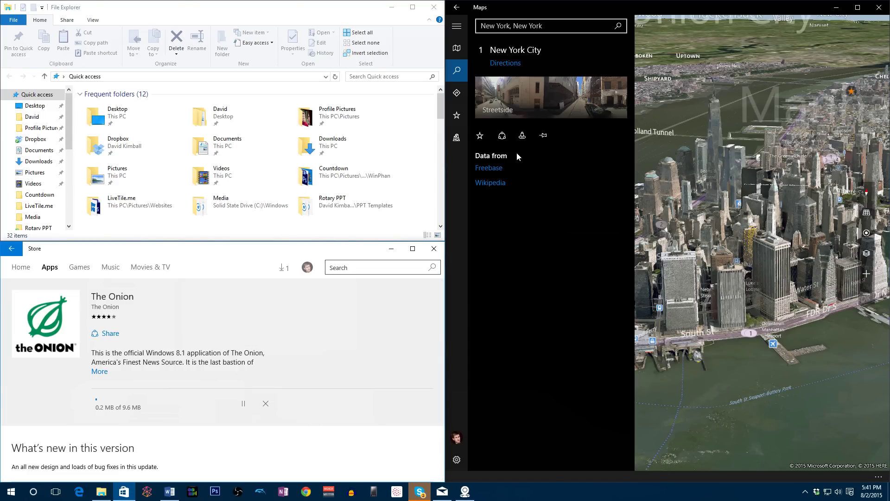
Unsnap File Explorer and open the Default apps page under Settings > System
key(super+Down)
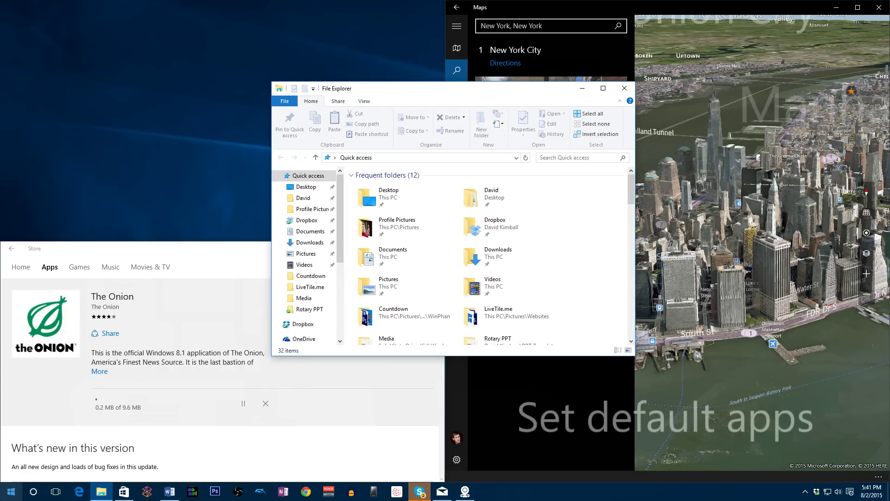
click(11, 492)
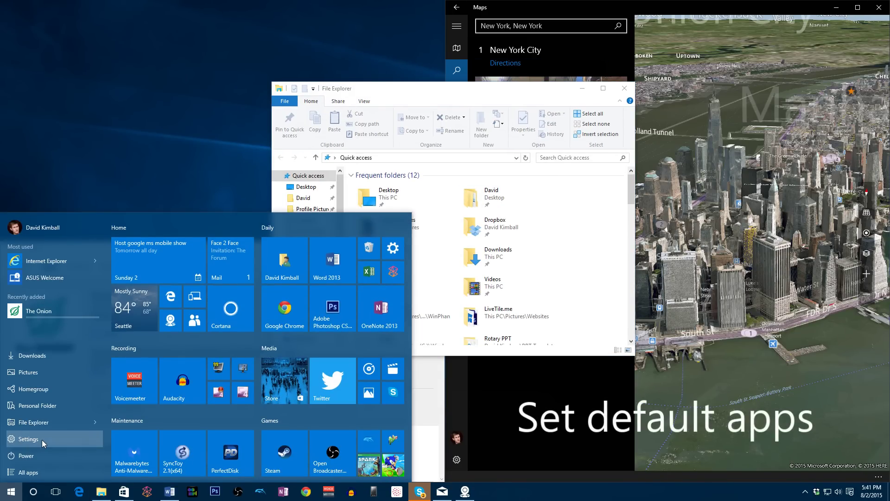
click(28, 439)
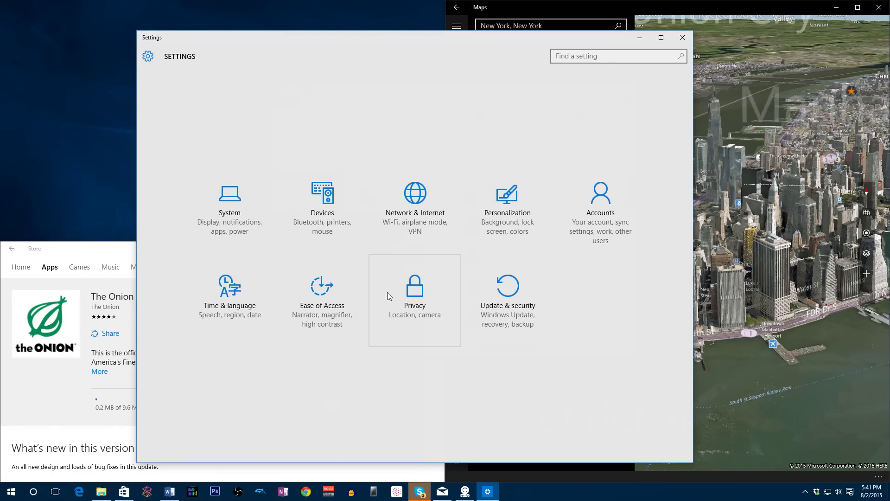
click(243, 203)
click(165, 260)
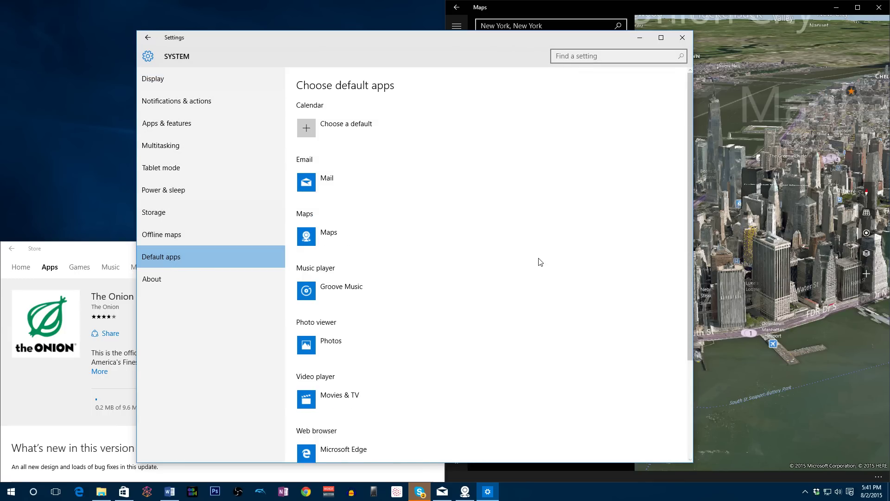
scroll(503, 344, down, 3)
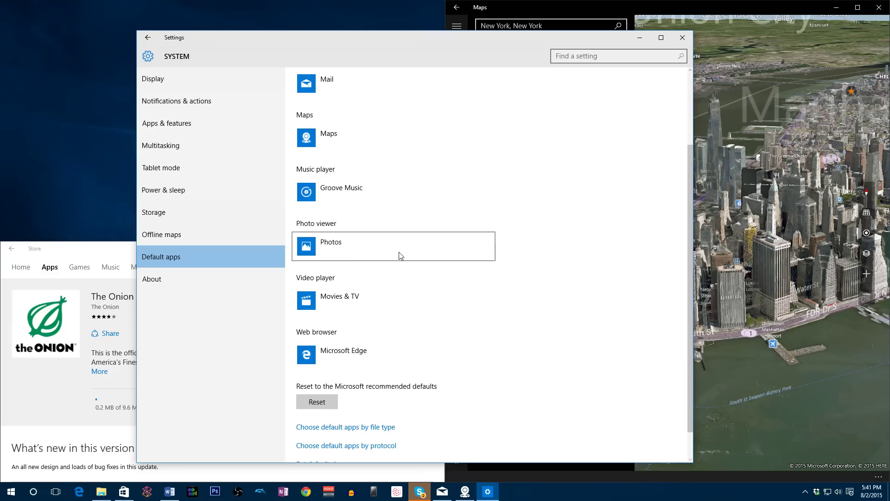
scroll(514, 196, down, 1)
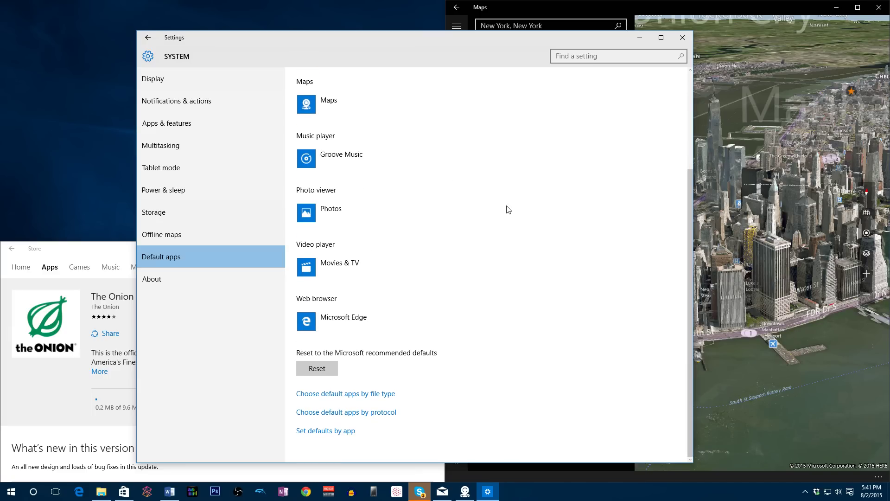
View OneNote's per-program defaults, then close Set Default Programs and Settings
click(320, 435)
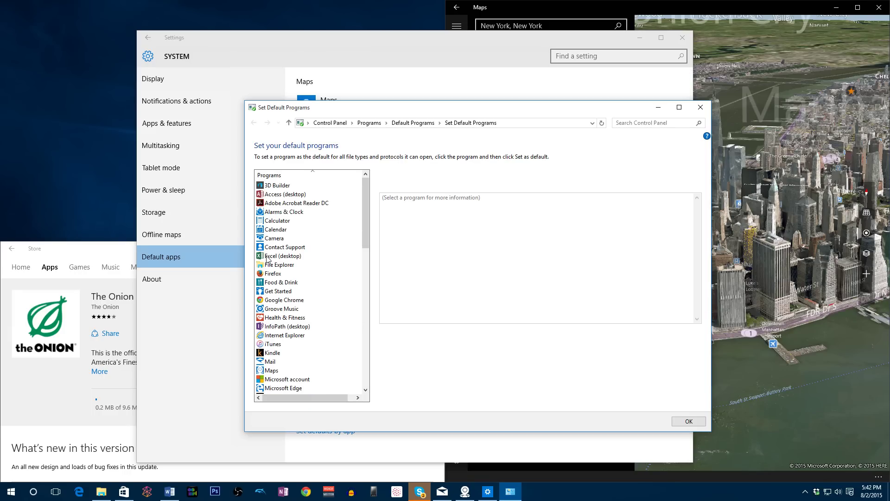
drag(364, 210, 358, 263)
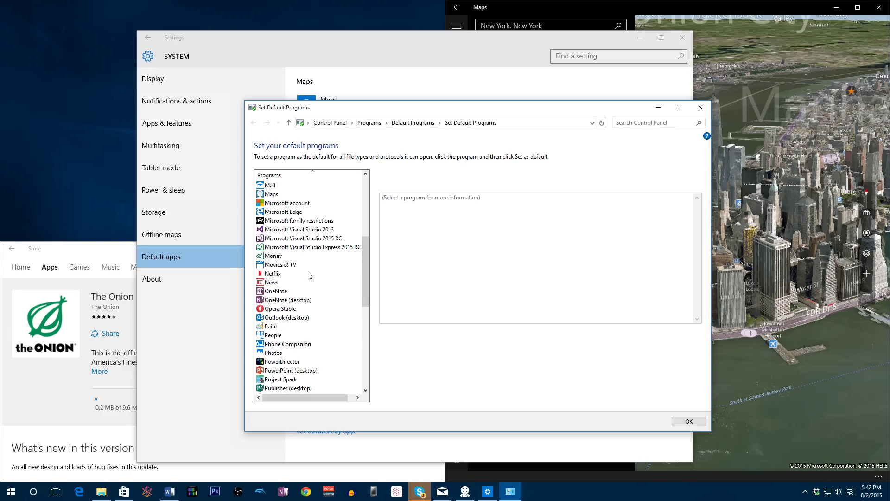
click(290, 292)
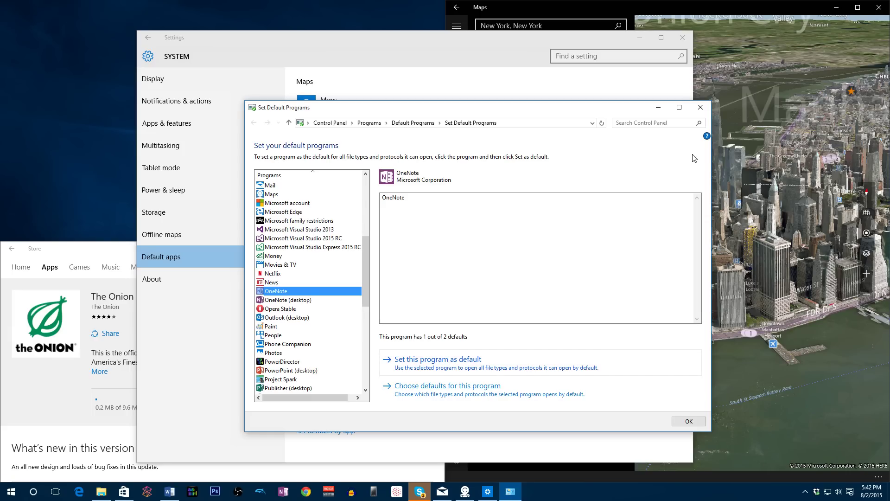
click(700, 108)
click(682, 38)
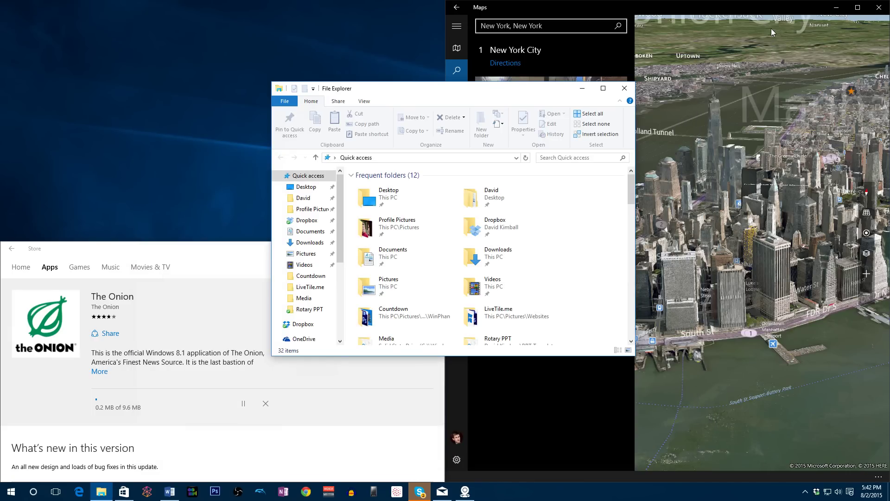
Close the Maps, File Explorer and Store windows
click(872, 9)
click(625, 88)
click(434, 248)
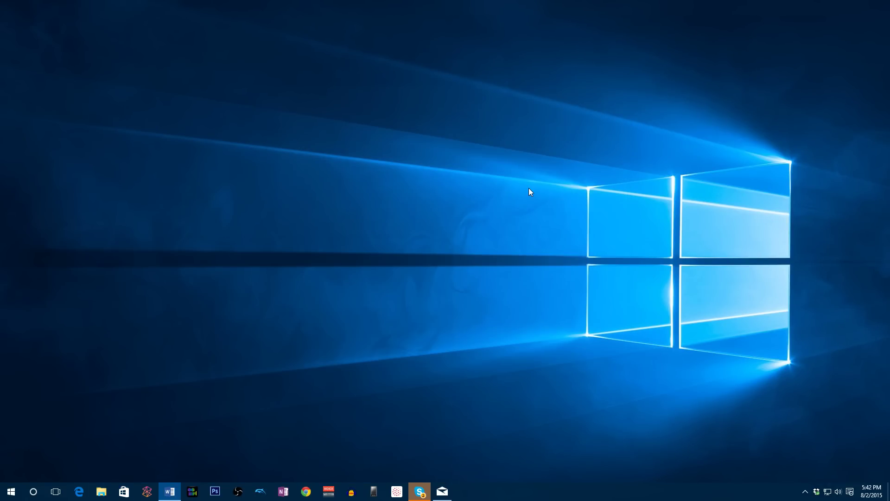